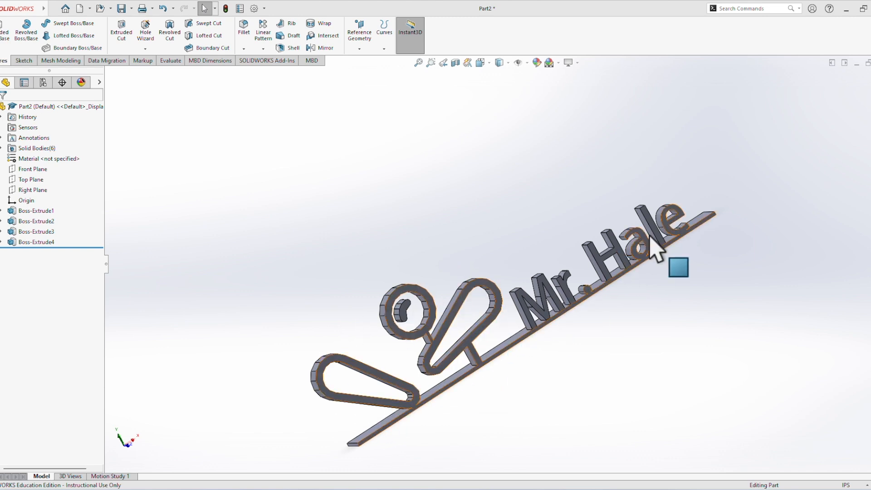
# Examine the finished nameplate model from the front, side, top and angled views, including its base bar, pinball icon and lettering
pyautogui.moveTo(543, 362); pyautogui.dragTo(615, 325, button='middle')
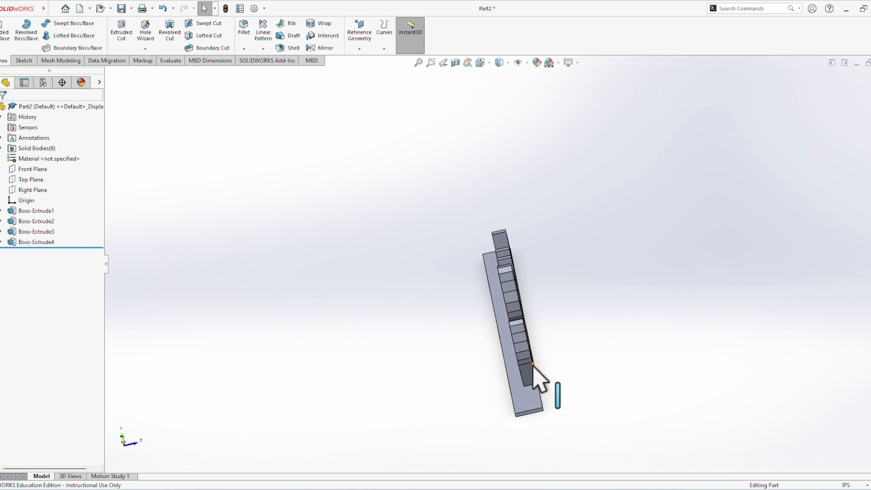
pyautogui.moveTo(614, 329); pyautogui.dragTo(542, 359, button='middle')
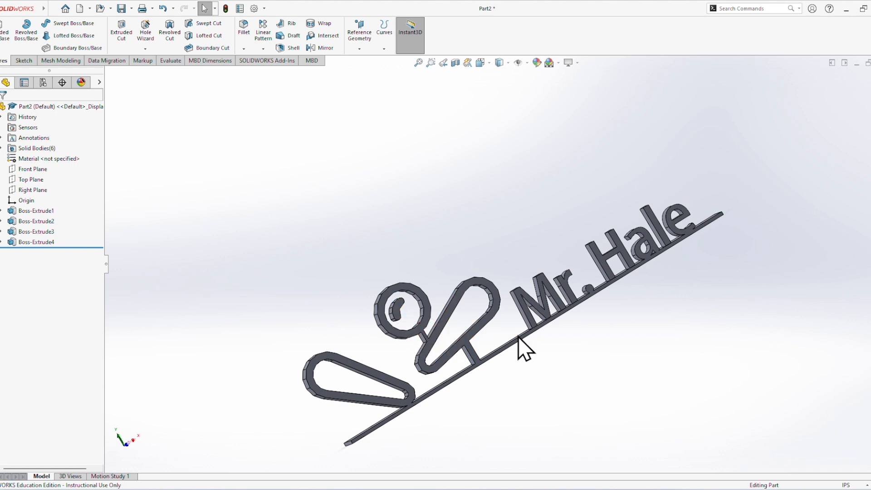
pyautogui.click(123, 446)
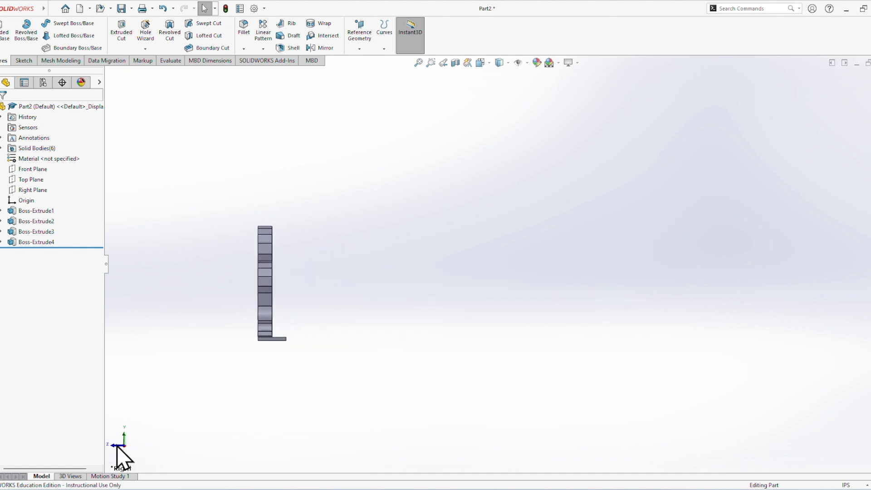
pyautogui.click(114, 445)
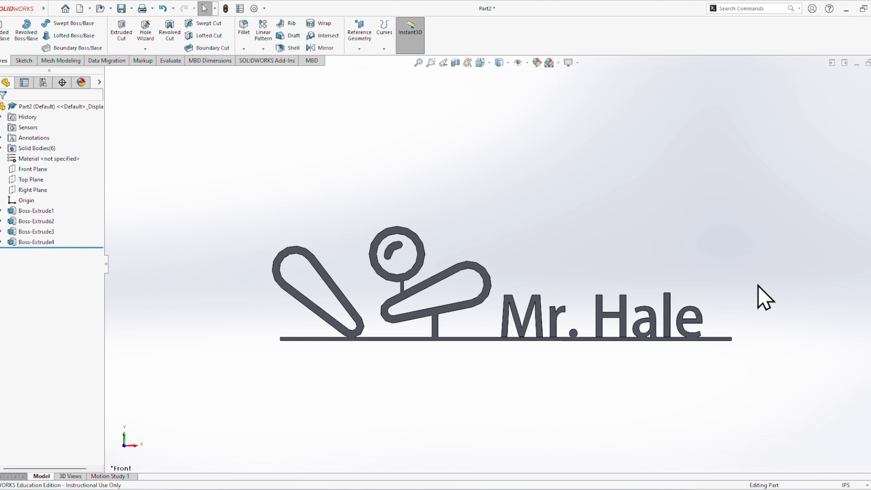
pyautogui.moveTo(550, 375); pyautogui.dragTo(638, 363, button='middle')
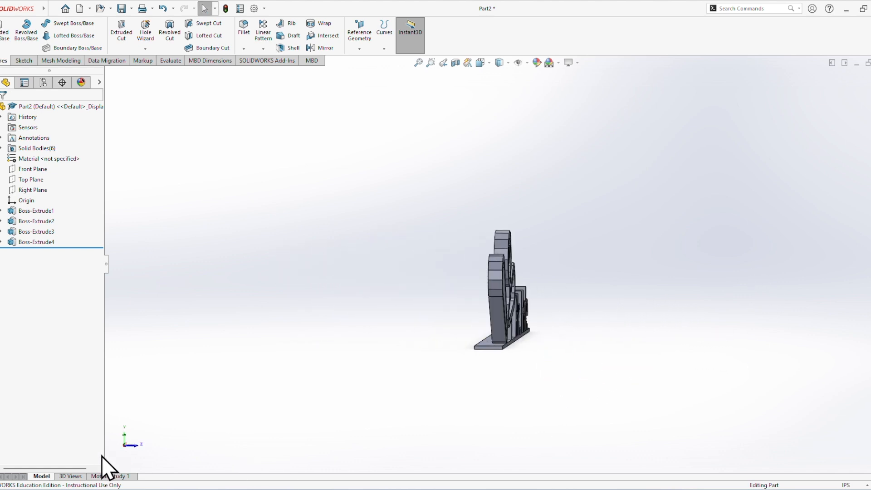
pyautogui.click(130, 445)
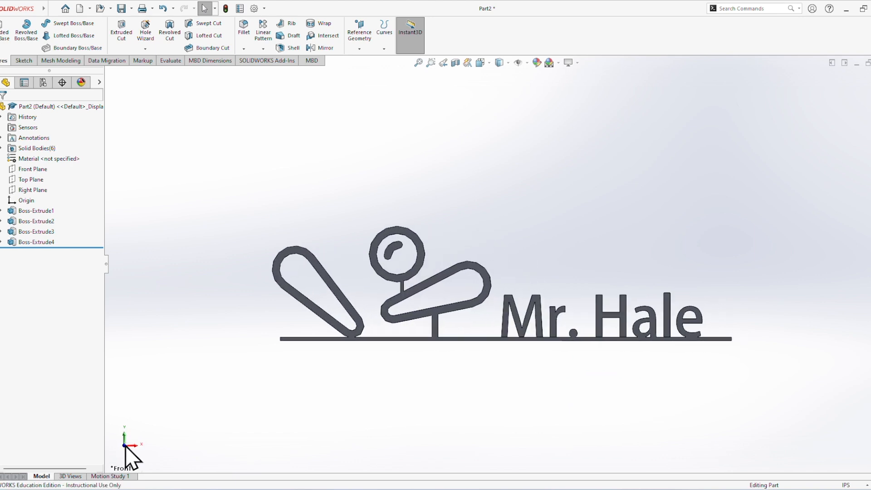
pyautogui.click(124, 444)
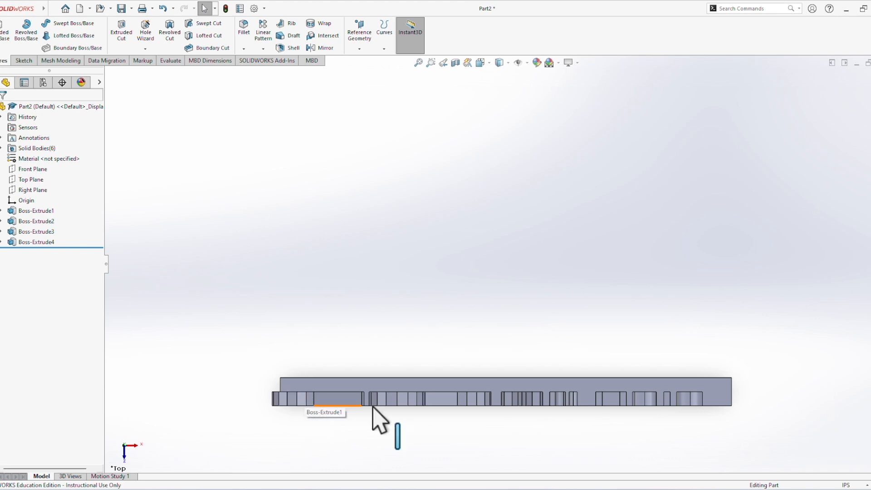
pyautogui.moveTo(578, 433); pyautogui.dragTo(563, 424, button='middle')
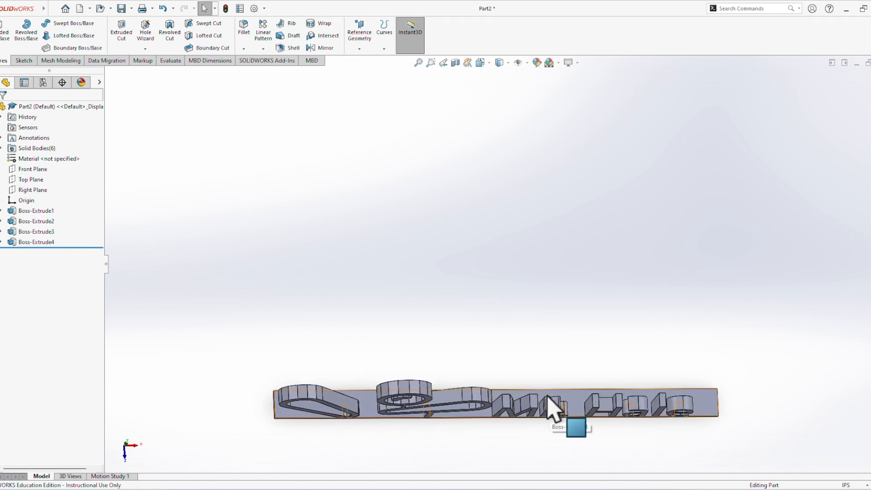
pyautogui.moveTo(515, 426); pyautogui.dragTo(504, 344, button='middle')
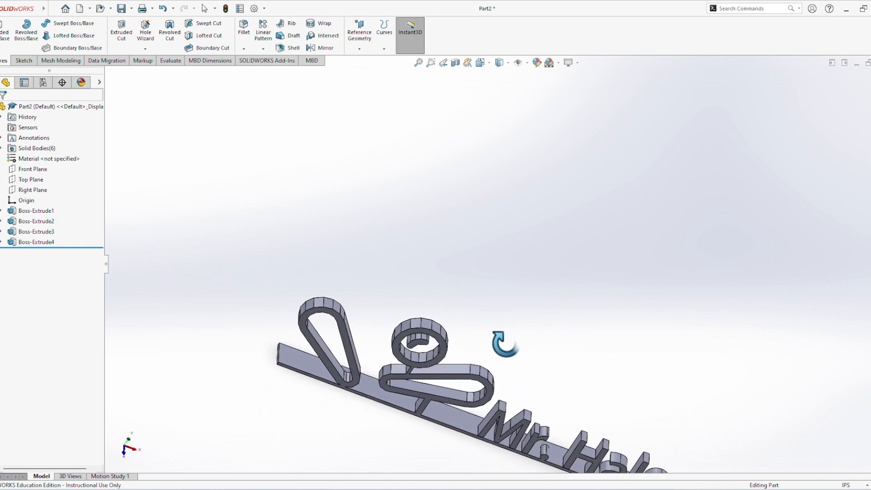
pyautogui.click(125, 448)
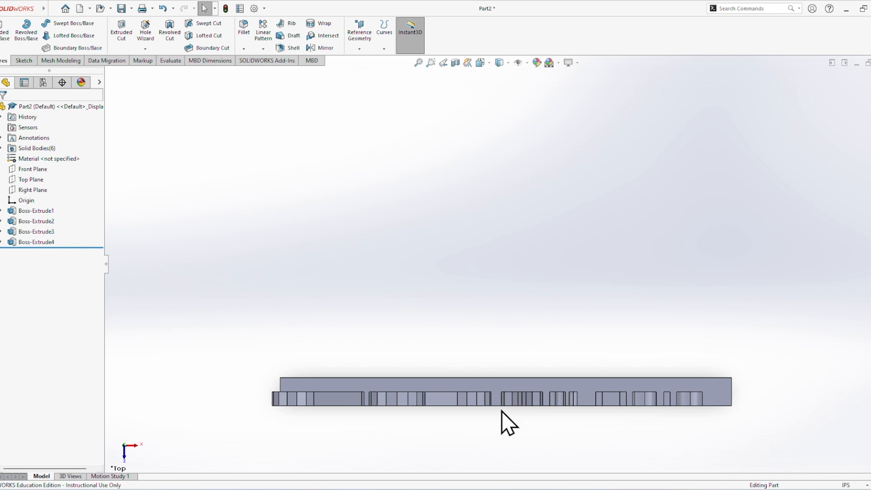
pyautogui.moveTo(502, 414); pyautogui.dragTo(514, 255, button='middle')
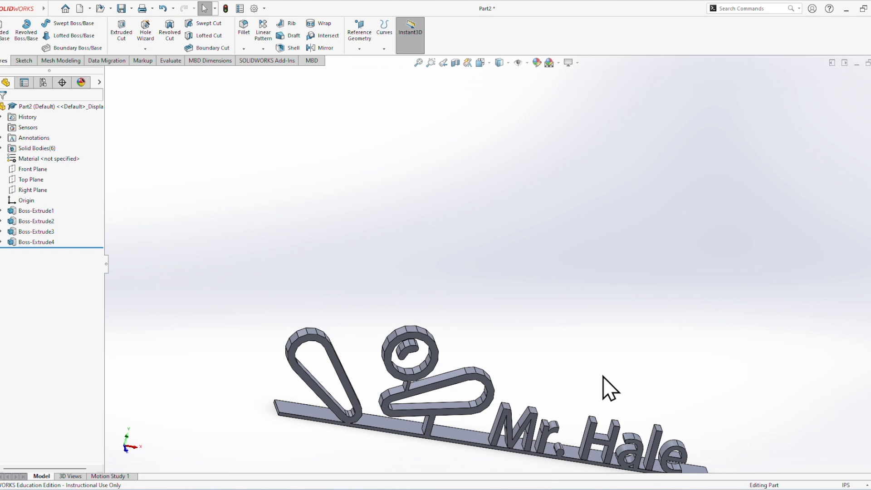
pyautogui.scroll(-2, 673, 403)
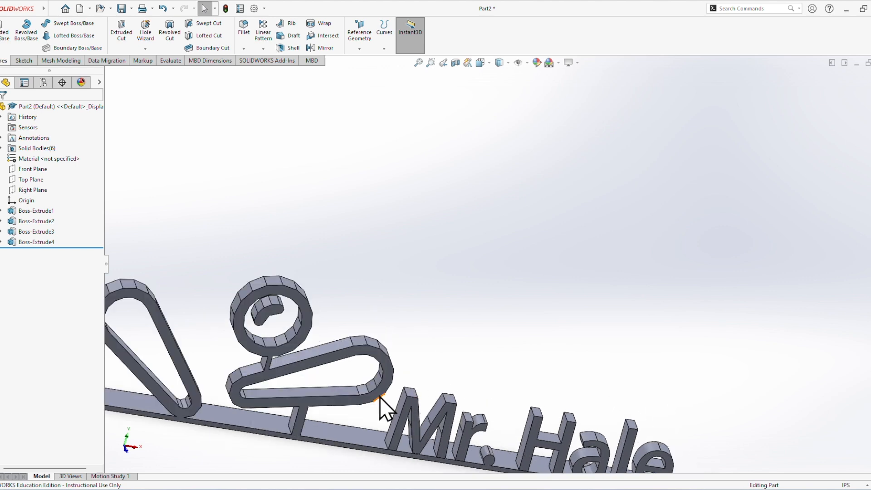
pyautogui.scroll(4, 389, 389)
pyautogui.scroll(-5, 546, 369)
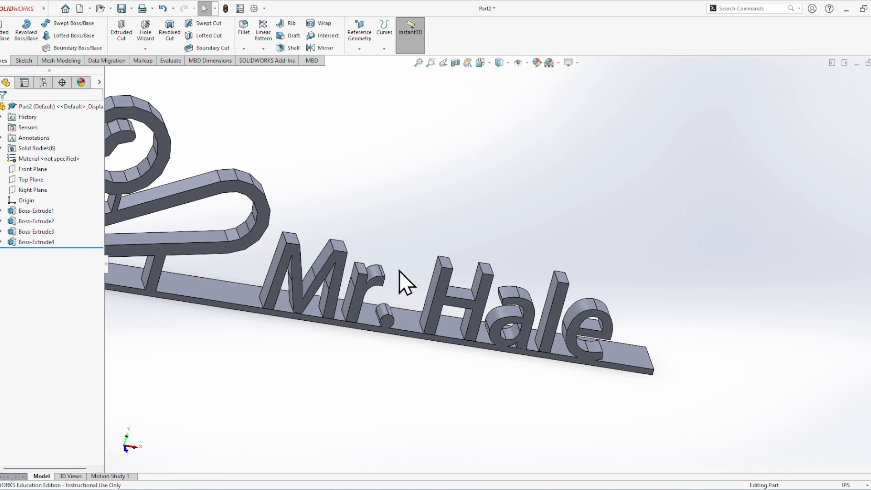
pyautogui.scroll(6, 432, 370)
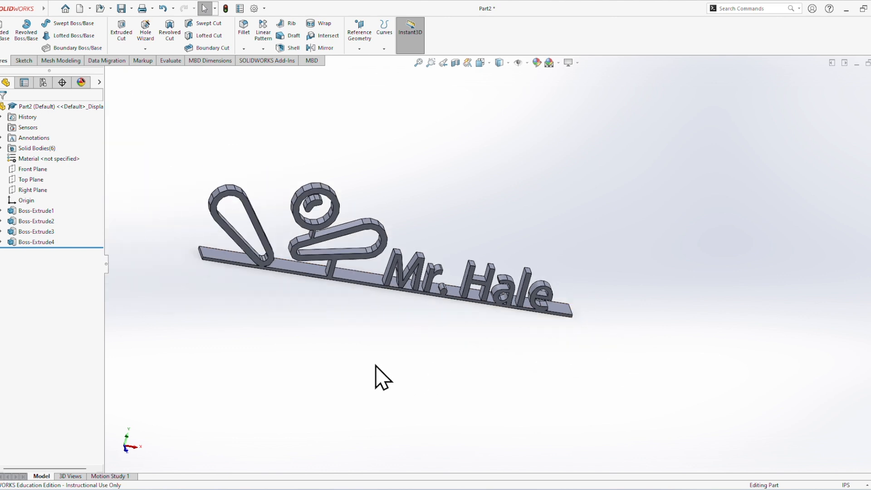
# Create a new part document
pyautogui.click(81, 9)
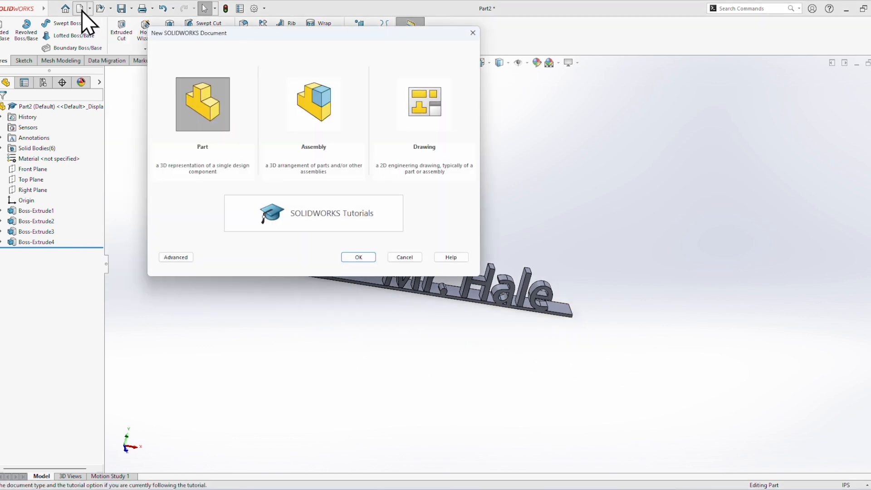
pyautogui.doubleClick(202, 124)
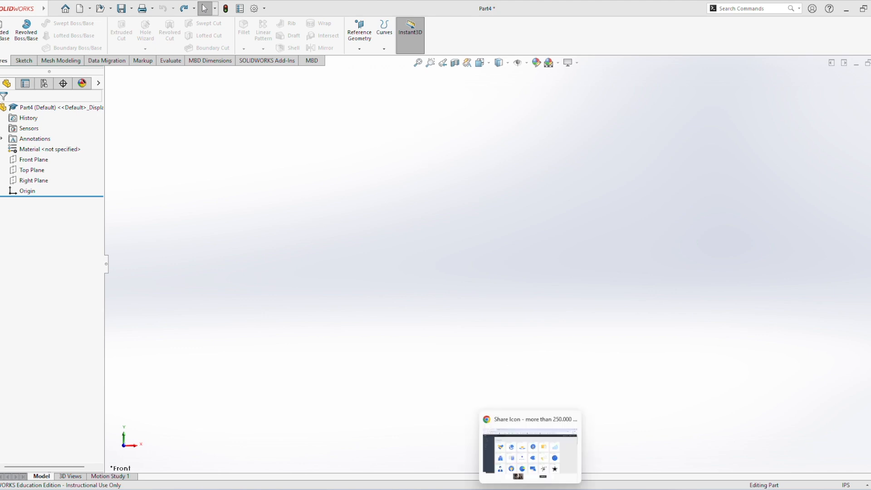
# Switch to shareicon.net in Chrome, search for "pinball" icons and download the solid black flippers icon as an SVG
pyautogui.click(529, 489)
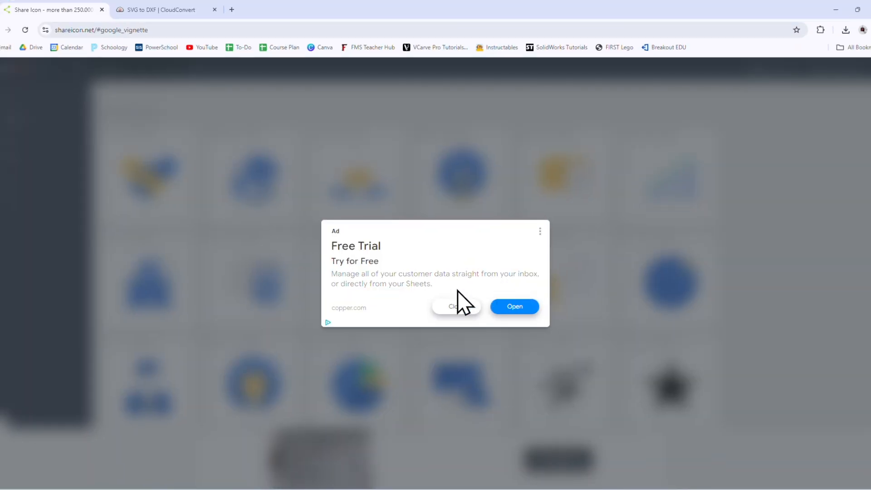
pyautogui.click(456, 306)
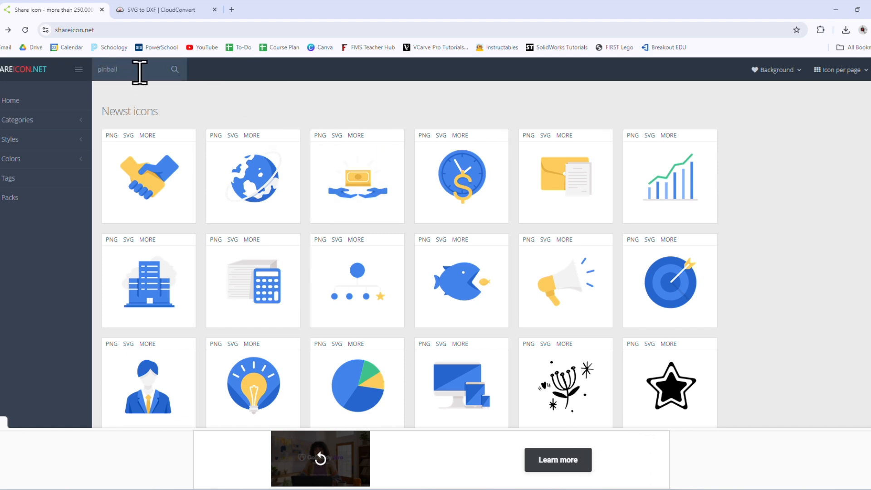
pyautogui.click(175, 69)
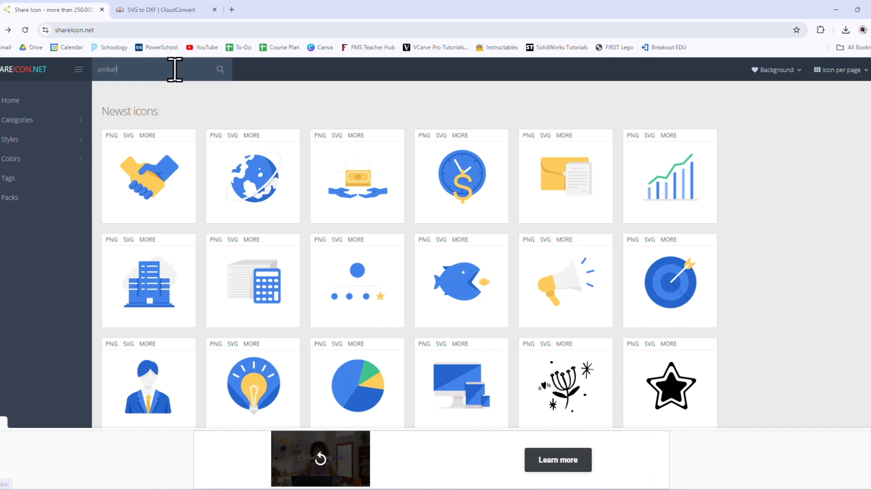
pyautogui.click(223, 70)
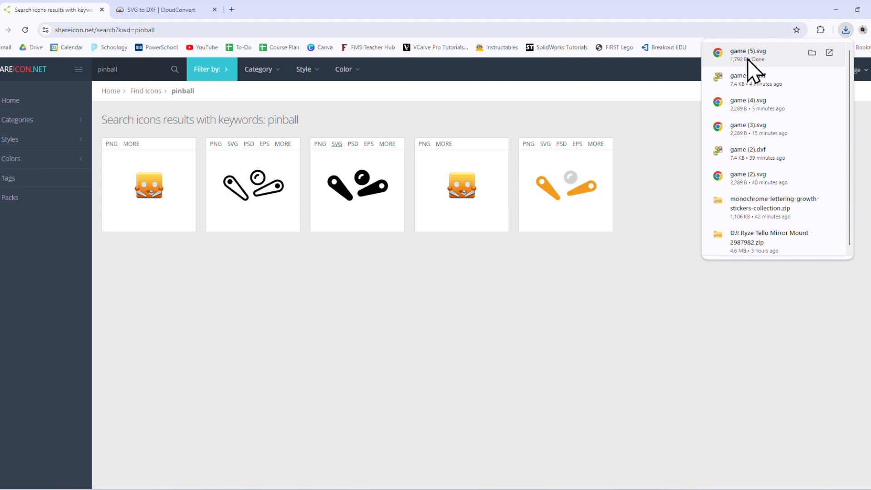
# Convert game (5).svg to DXF with CloudConvert and download the converted file
pyautogui.click(171, 10)
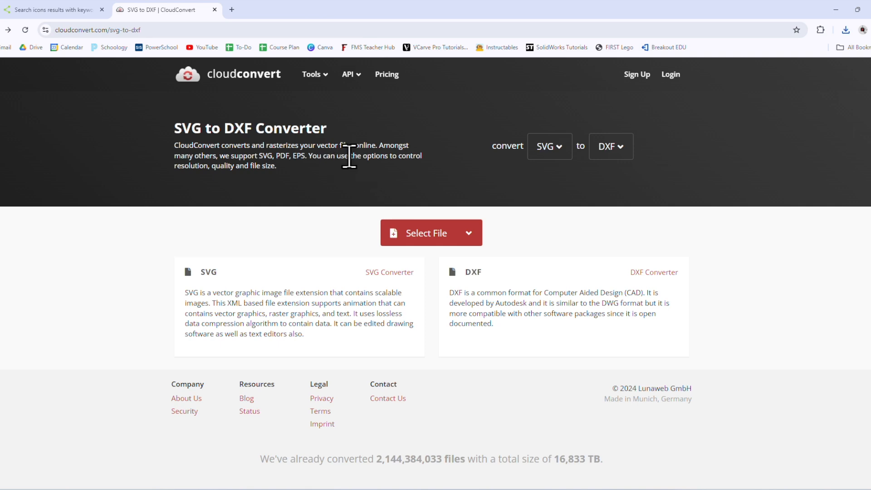
pyautogui.click(424, 233)
pyautogui.doubleClick(79, 90)
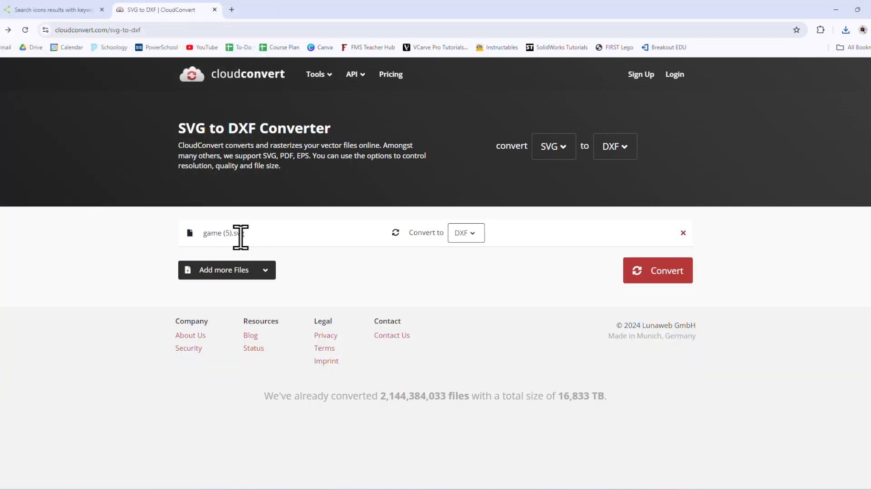
pyautogui.click(653, 273)
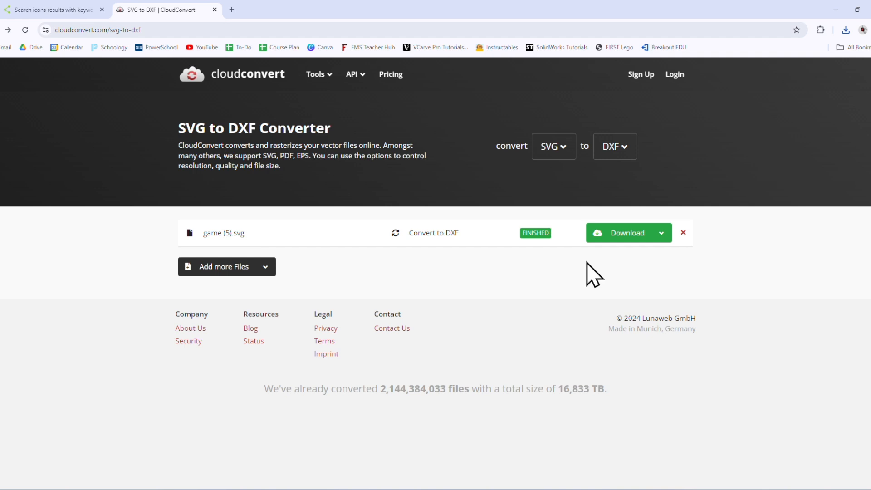
pyautogui.click(620, 233)
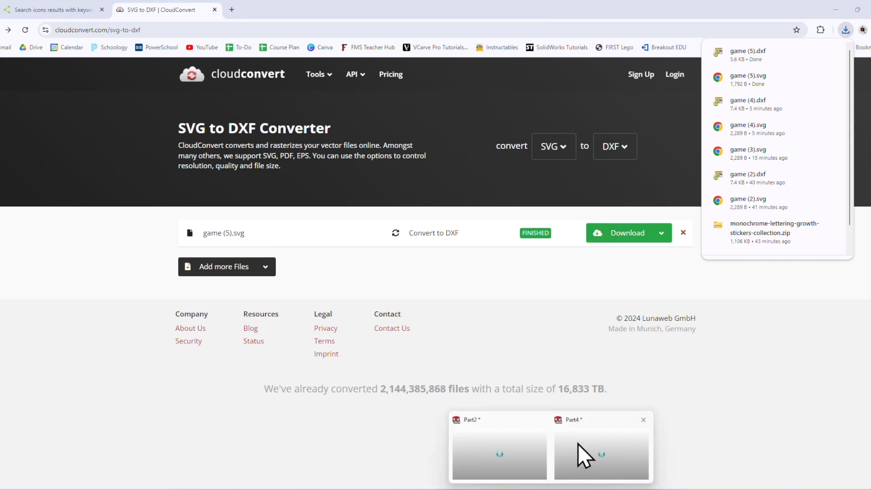
# Return to SOLIDWORKS and import the game (5) DXF into a new part as a 2D sketch, not as reference, in inches with all layers
pyautogui.click(578, 444)
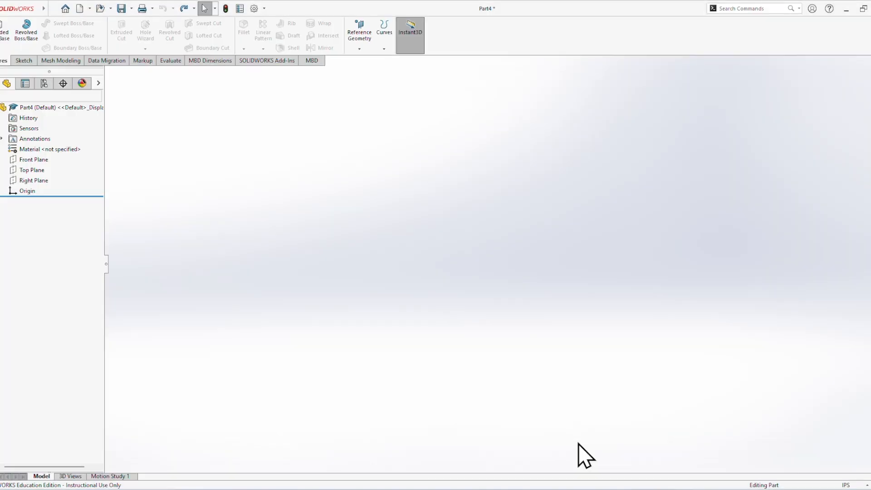
pyautogui.click(100, 9)
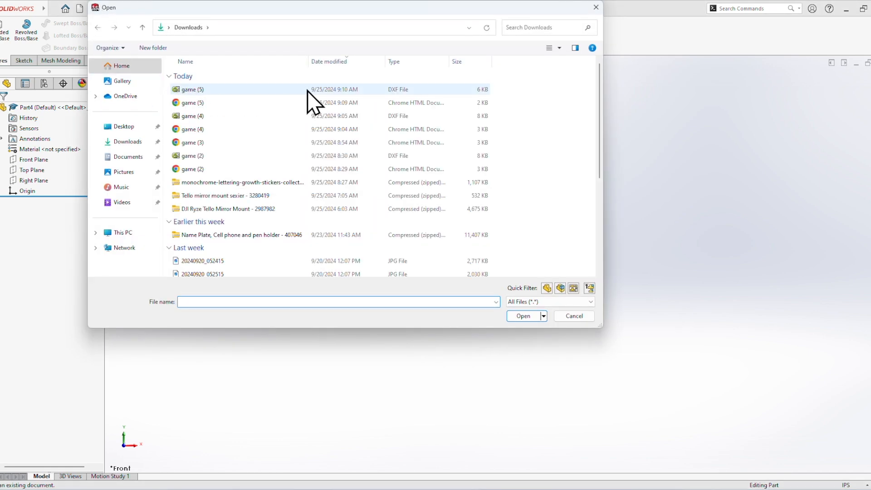
pyautogui.doubleClick(194, 91)
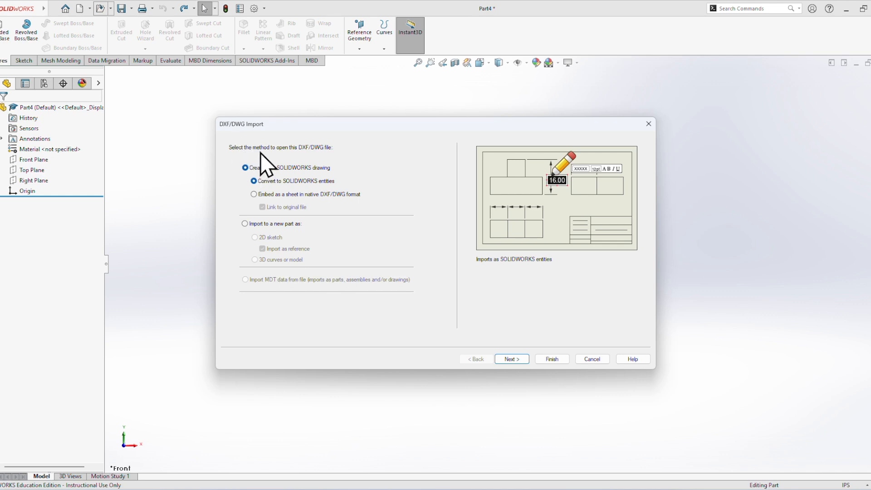
pyautogui.click(245, 223)
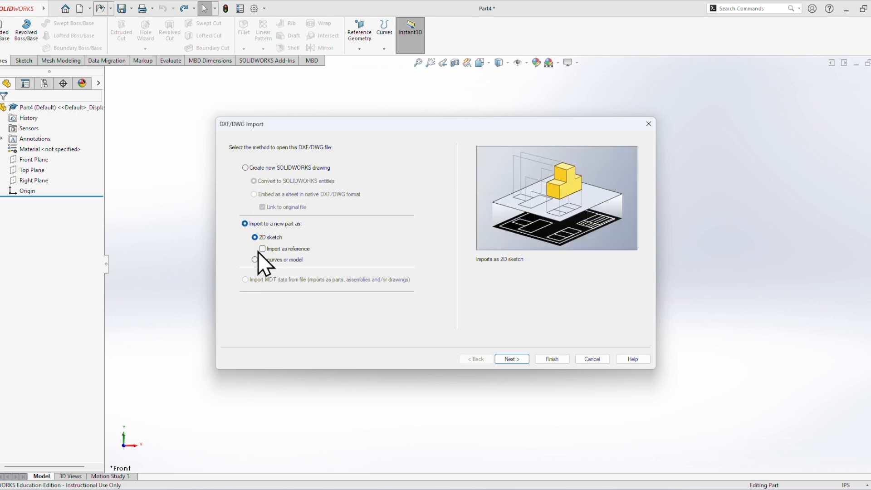
pyautogui.click(512, 358)
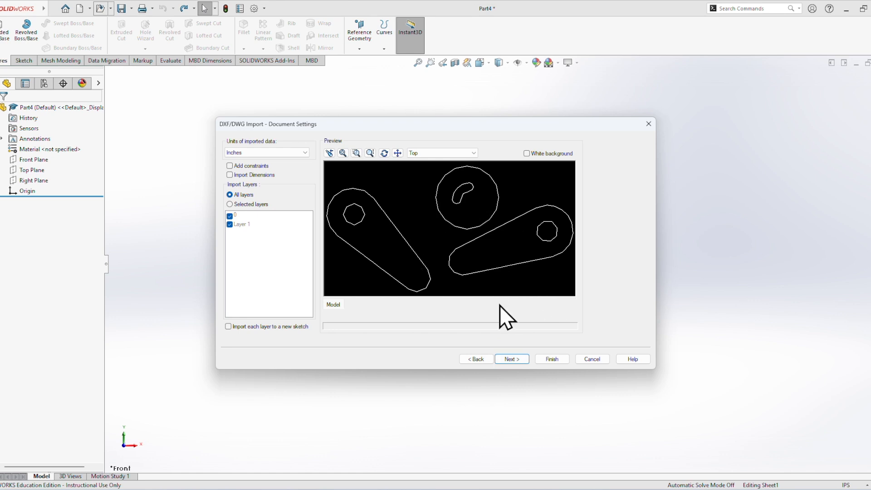
pyautogui.click(518, 358)
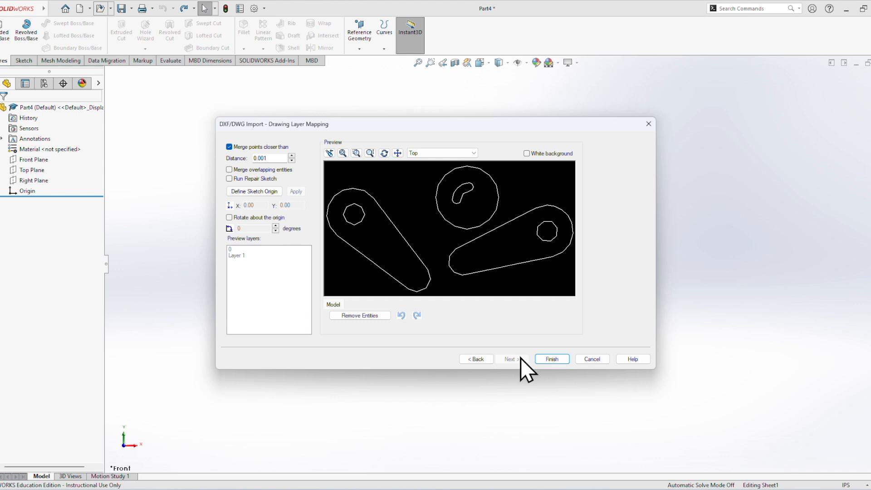
pyautogui.click(552, 359)
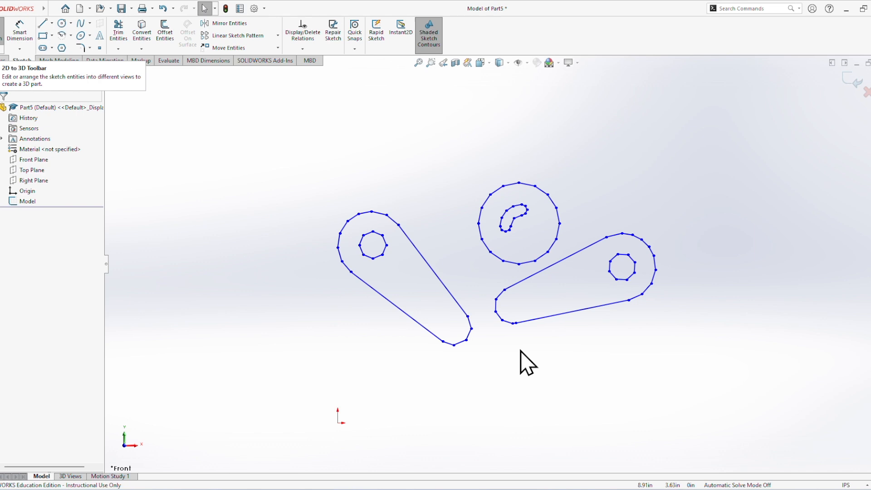
# Extrude the two flipper regions and the ball region of the imported Model sketch to a blind depth of 1 in
pyautogui.click(32, 202)
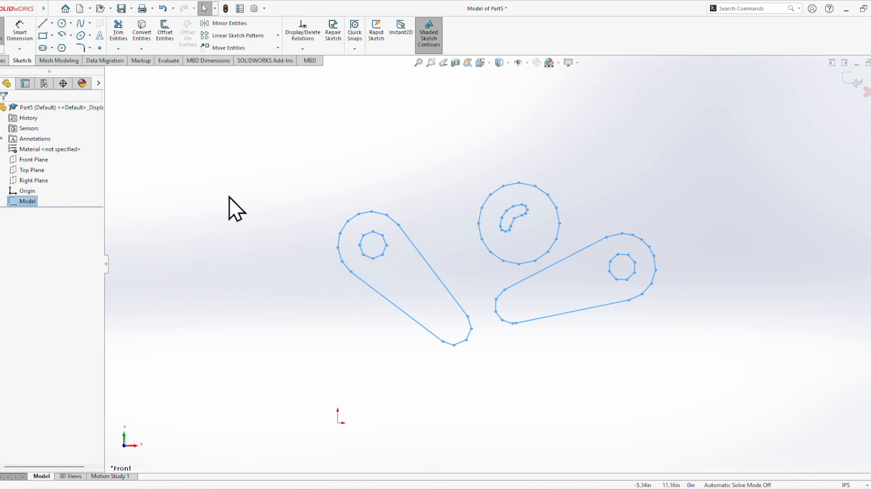
pyautogui.moveTo(269, 209)
pyautogui.mouseDown(button='middle')
pyautogui.moveTo(331, 171)
pyautogui.moveTo(292, 197)
pyautogui.moveTo(259, 186)
pyautogui.moveTo(153, 213)
pyautogui.mouseUp(button='middle')
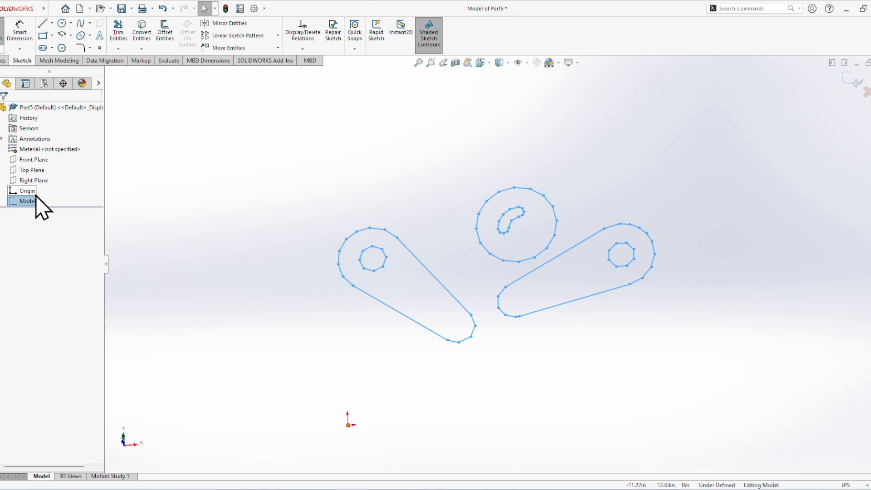
pyautogui.click(2, 61)
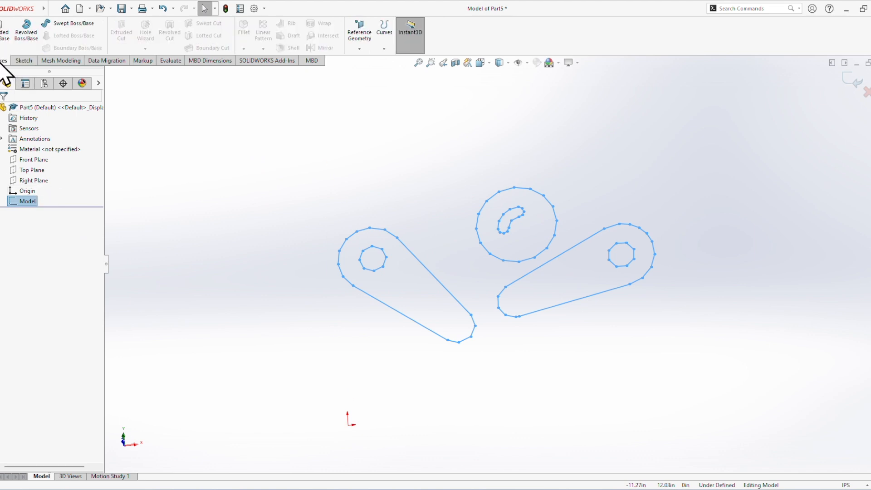
pyautogui.click(3, 34)
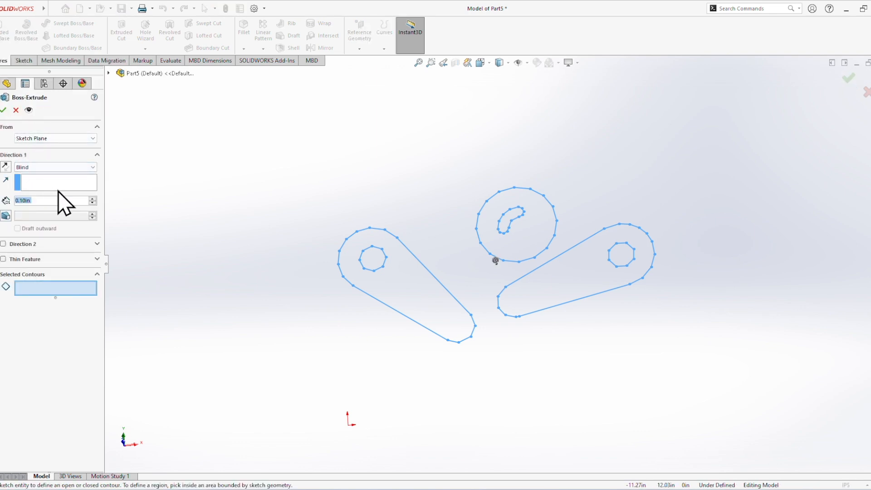
pyautogui.write('1.')
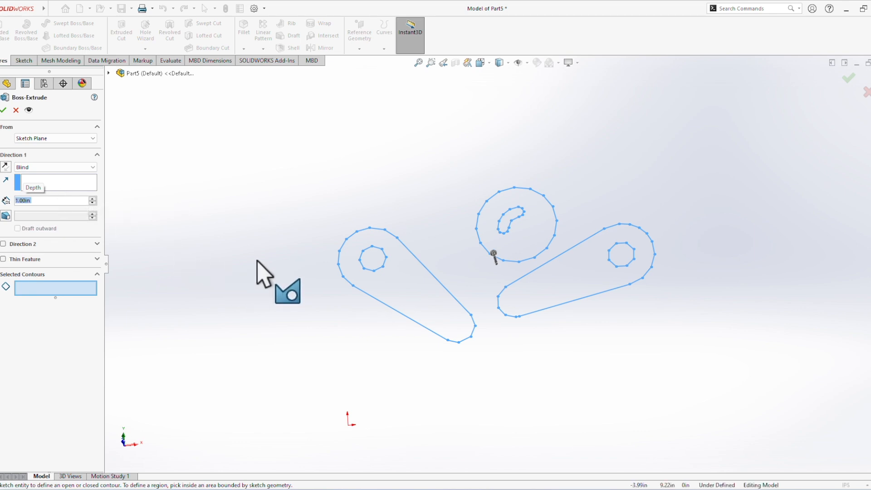
pyautogui.moveTo(258, 262)
pyautogui.mouseDown(button='middle')
pyautogui.moveTo(342, 229)
pyautogui.moveTo(340, 245)
pyautogui.mouseUp(button='middle')
pyautogui.moveTo(463, 282)
pyautogui.mouseDown(button='middle')
pyautogui.moveTo(349, 259)
pyautogui.moveTo(290, 218)
pyautogui.moveTo(356, 189)
pyautogui.moveTo(412, 220)
pyautogui.moveTo(399, 288)
pyautogui.moveTo(334, 255)
pyautogui.moveTo(352, 256)
pyautogui.mouseUp(button='middle')
pyautogui.moveTo(617, 273)
pyautogui.mouseDown(button='middle')
pyautogui.moveTo(580, 362)
pyautogui.moveTo(619, 370)
pyautogui.moveTo(645, 391)
pyautogui.mouseUp(button='middle')
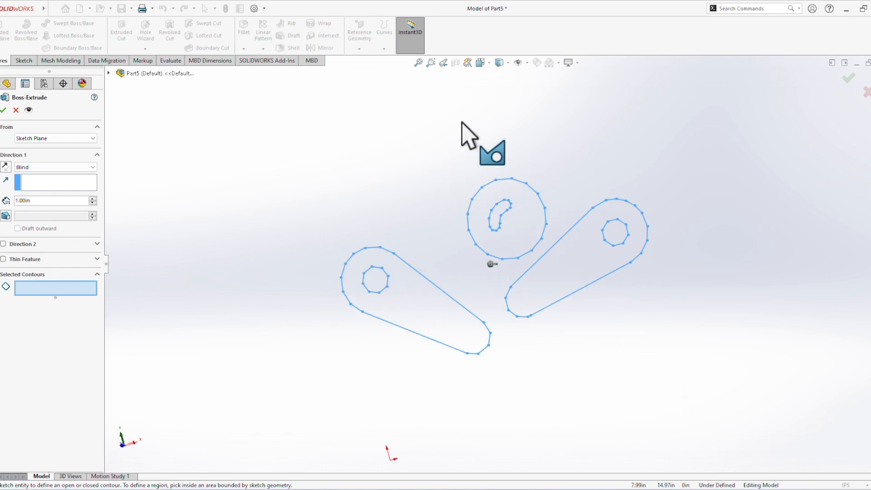
pyautogui.click(413, 301)
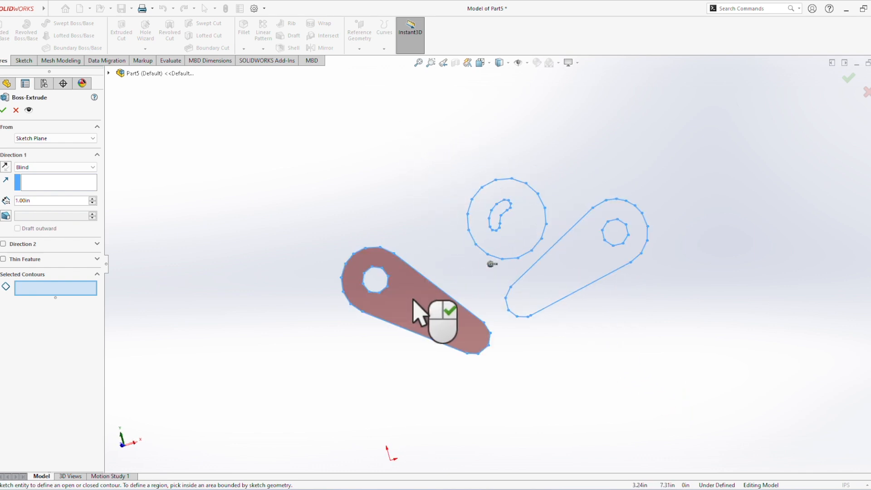
pyautogui.click(524, 241)
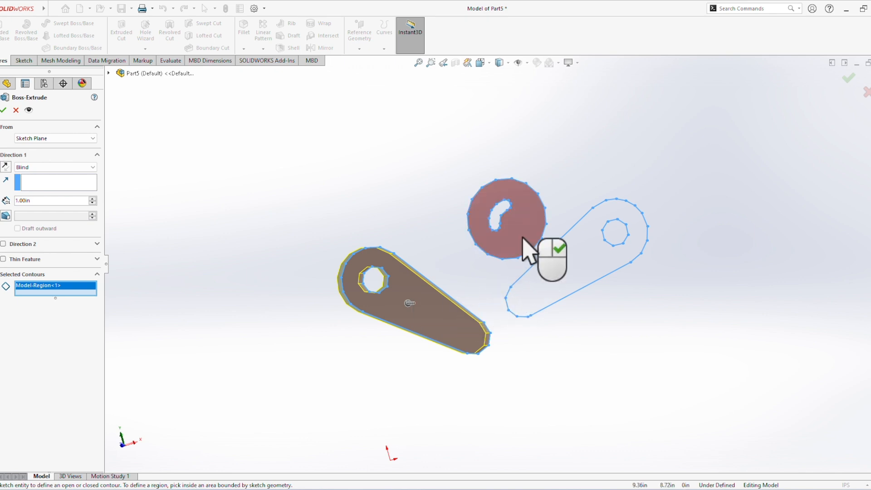
pyautogui.click(607, 260)
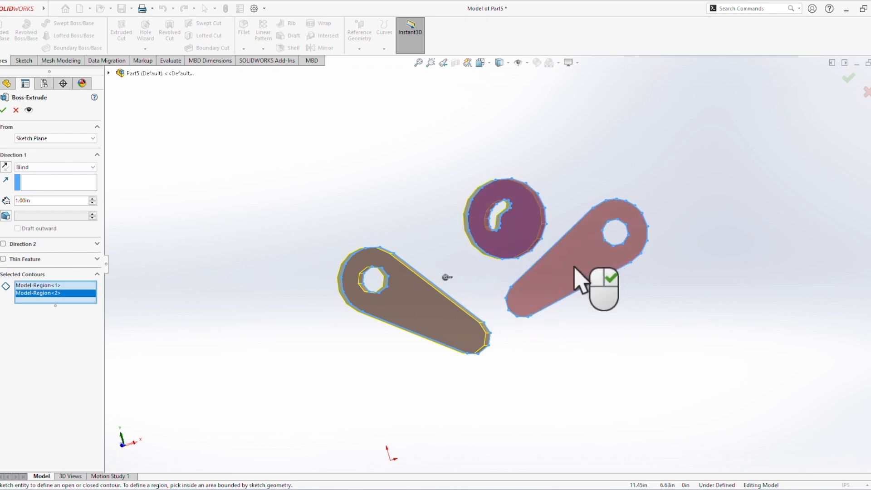
pyautogui.moveTo(570, 346); pyautogui.dragTo(568, 237, button='middle')
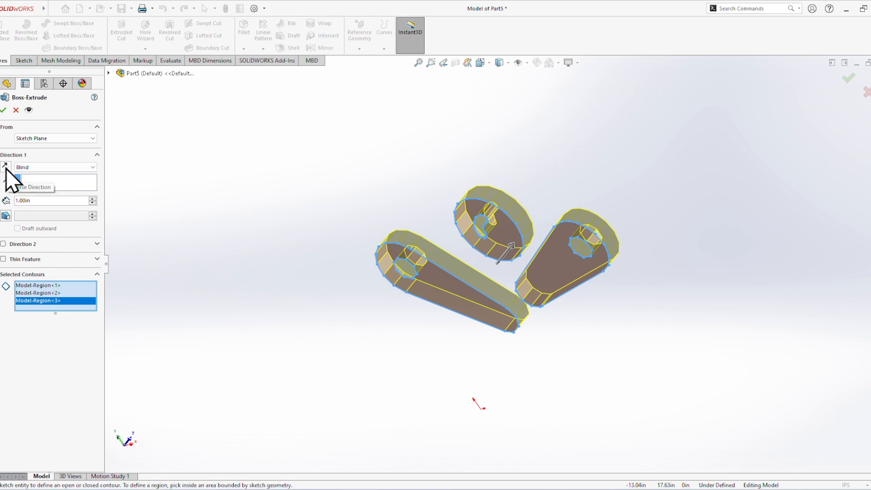
pyautogui.moveTo(457, 358)
pyautogui.mouseDown(button='middle')
pyautogui.moveTo(505, 361)
pyautogui.moveTo(436, 355)
pyautogui.moveTo(440, 376)
pyautogui.moveTo(471, 369)
pyautogui.mouseUp(button='middle')
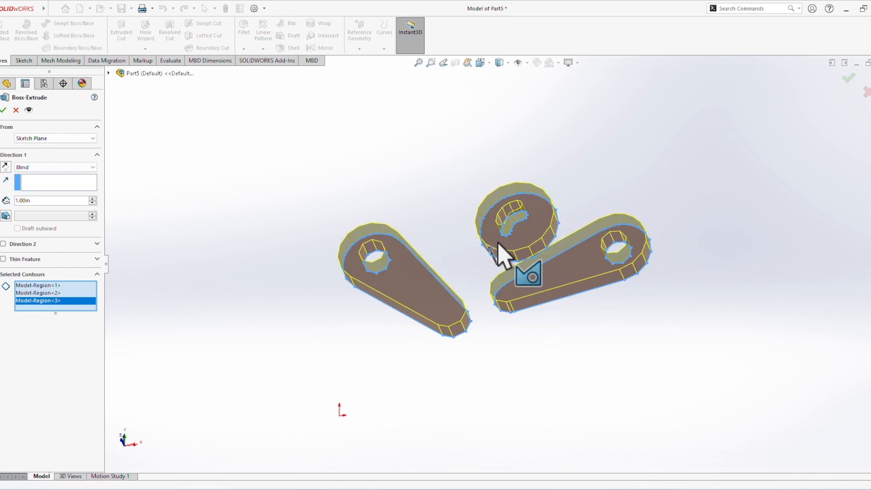
pyautogui.click(4, 110)
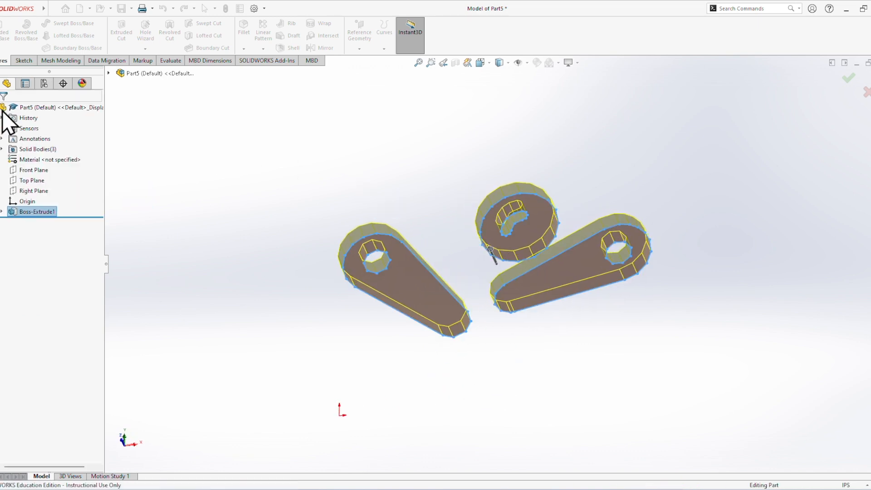
pyautogui.moveTo(277, 384); pyautogui.dragTo(301, 409, button='middle')
pyautogui.click(275, 326)
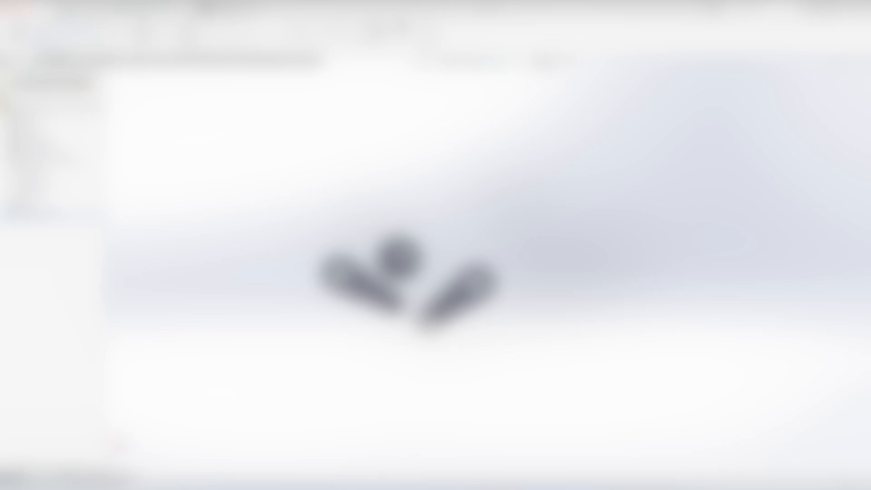
# On the right flipper's flat face, sketch a long, thin base rectangle about 39.2 in by 0.81 in beneath the flippers, overlapping the right flipper's tip
pyautogui.moveTo(428, 354); pyautogui.dragTo(455, 334, button='middle')
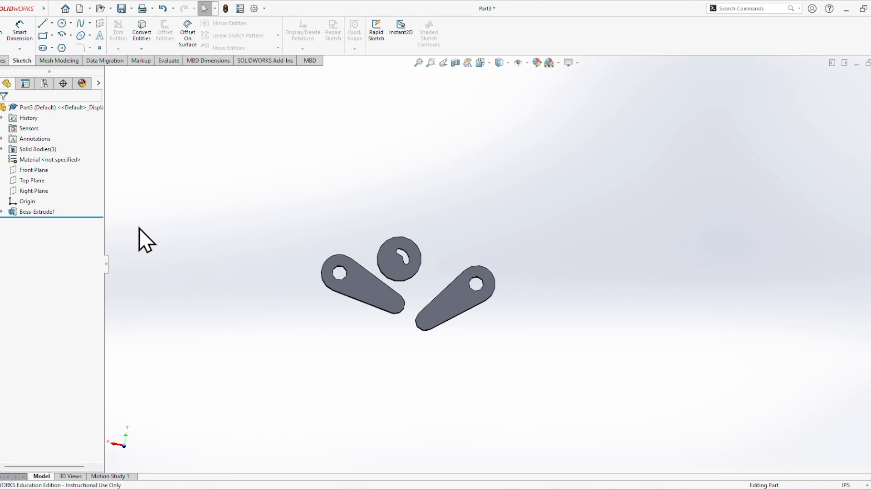
pyautogui.click(42, 36)
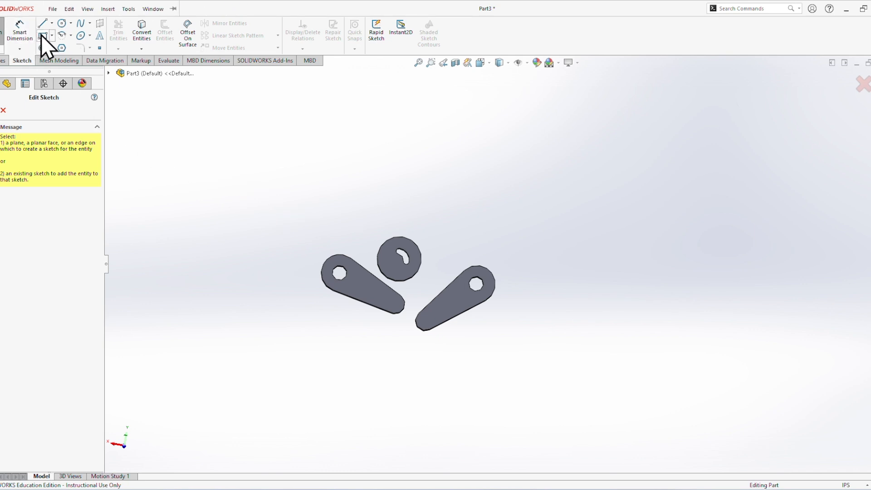
pyautogui.click(433, 323)
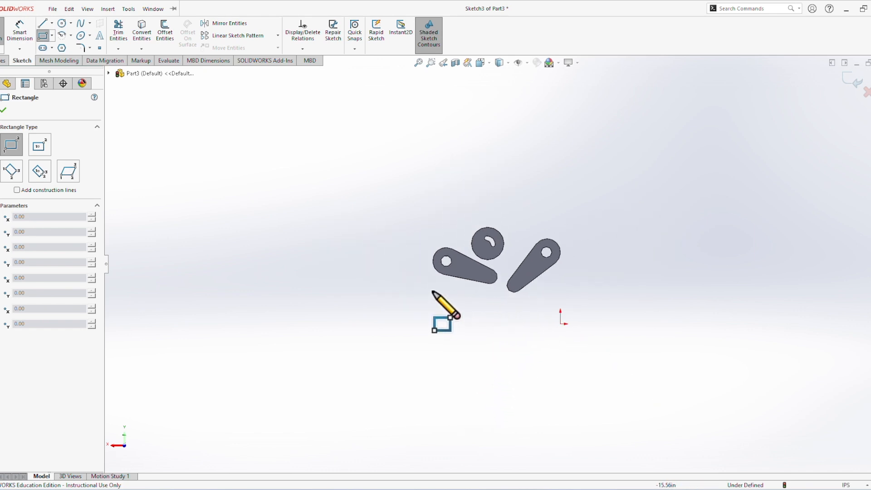
pyautogui.click(432, 292)
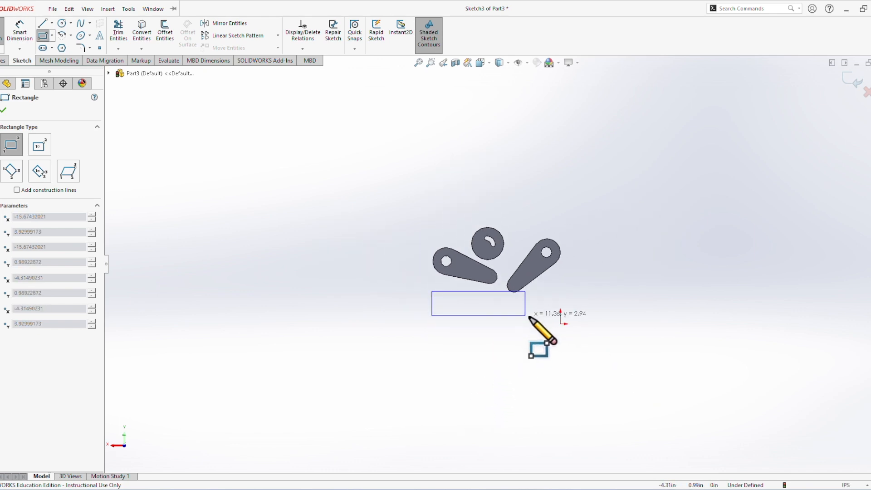
pyautogui.click(754, 298)
pyautogui.moveTo(301, 317)
pyautogui.mouseDown(button='middle')
pyautogui.moveTo(311, 296)
pyautogui.moveTo(401, 296)
pyautogui.moveTo(381, 305)
pyautogui.mouseUp(button='middle')
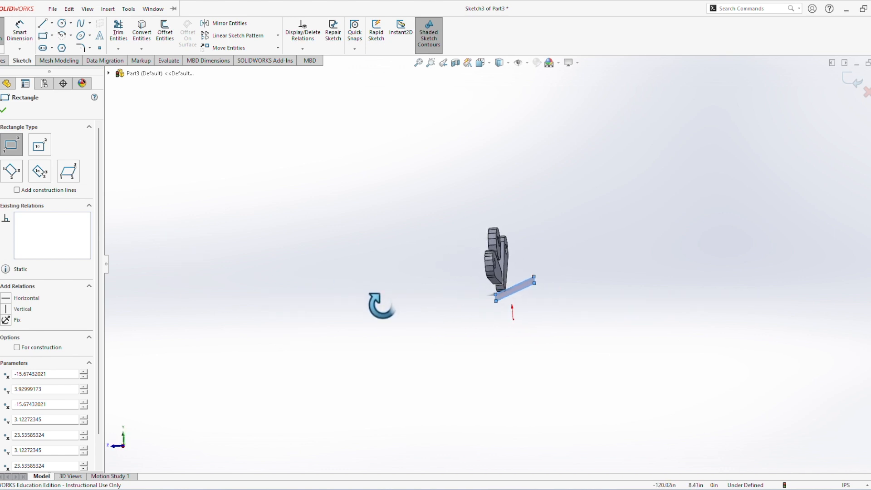
pyautogui.click(3, 109)
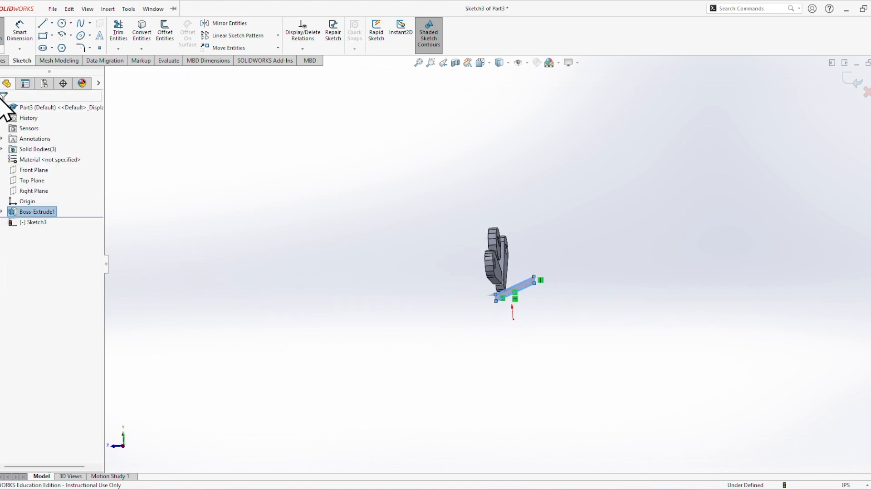
# Extrude the base rectangle 2 in with the direction reversed so it runs under the flippers, merging the result
pyautogui.click(2, 61)
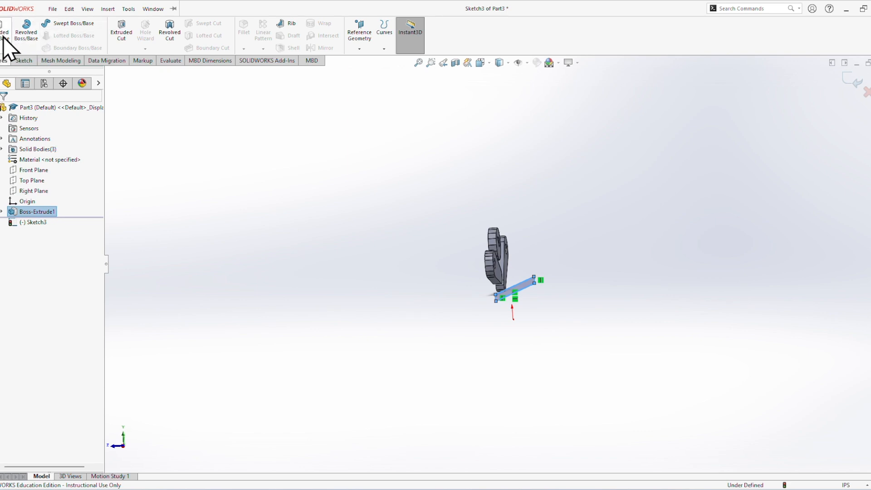
pyautogui.click(6, 32)
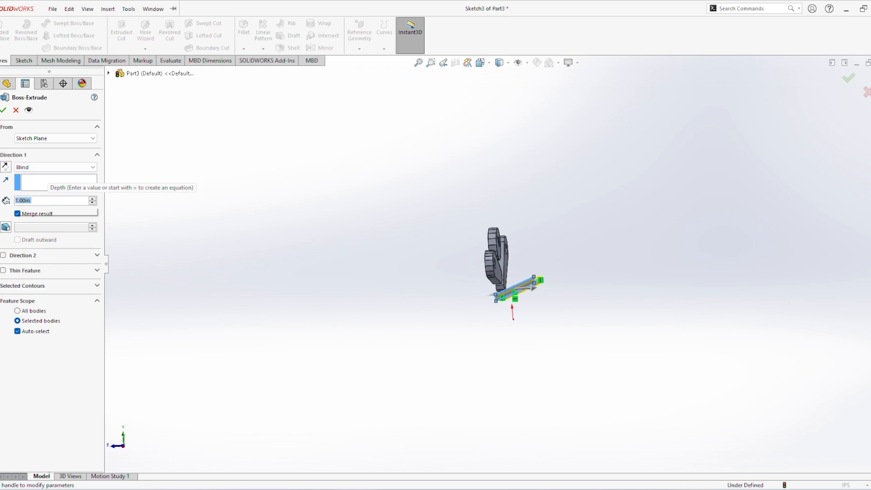
pyautogui.write('2')
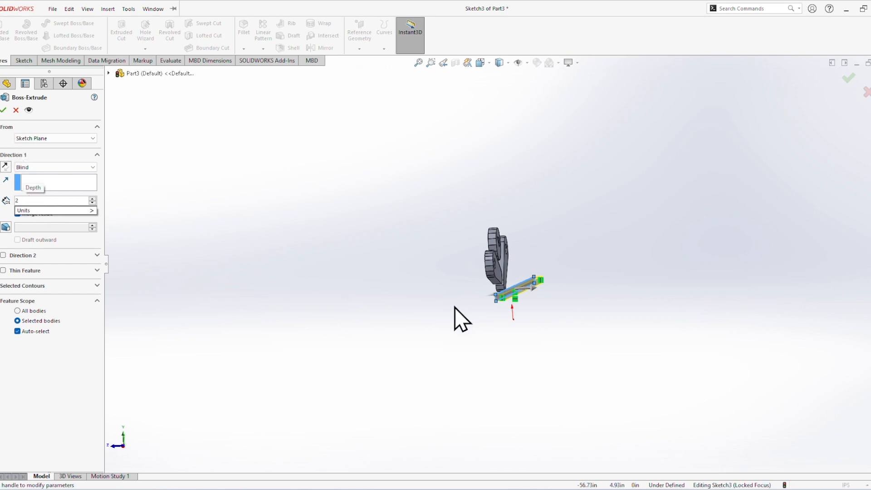
pyautogui.scroll(-5, 509, 302)
pyautogui.moveTo(480, 288)
pyautogui.mouseDown(button='middle')
pyautogui.moveTo(481, 303)
pyautogui.moveTo(517, 305)
pyautogui.moveTo(486, 303)
pyautogui.mouseUp(button='middle')
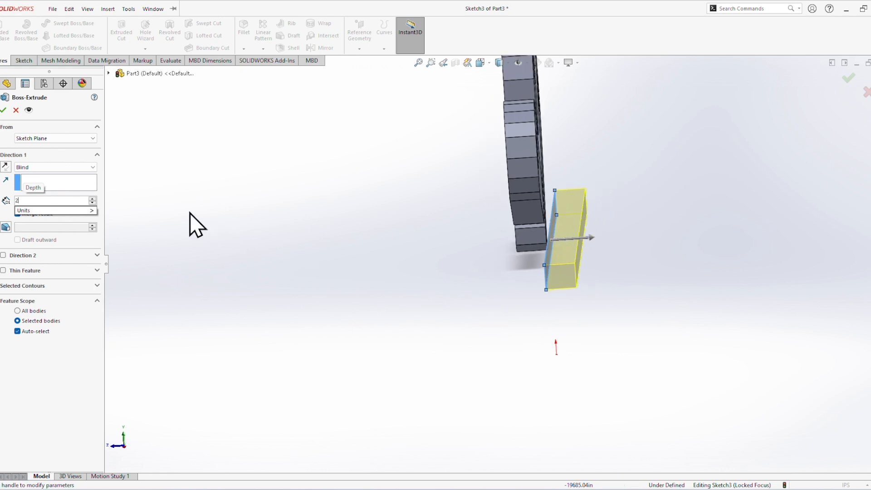
pyautogui.press('Return')
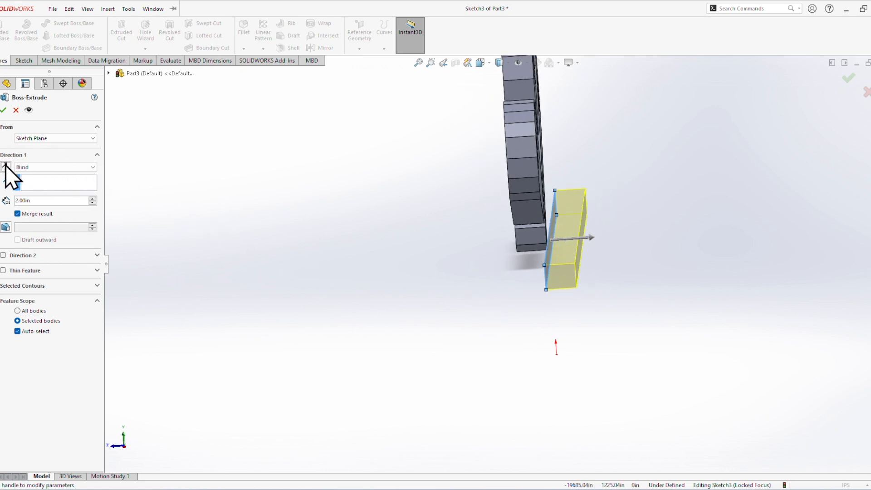
pyautogui.click(6, 165)
pyautogui.moveTo(492, 229); pyautogui.dragTo(424, 314, button='middle')
pyautogui.scroll(-4, 412, 251)
pyautogui.scroll(-3, 418, 281)
pyautogui.scroll(-3, 461, 312)
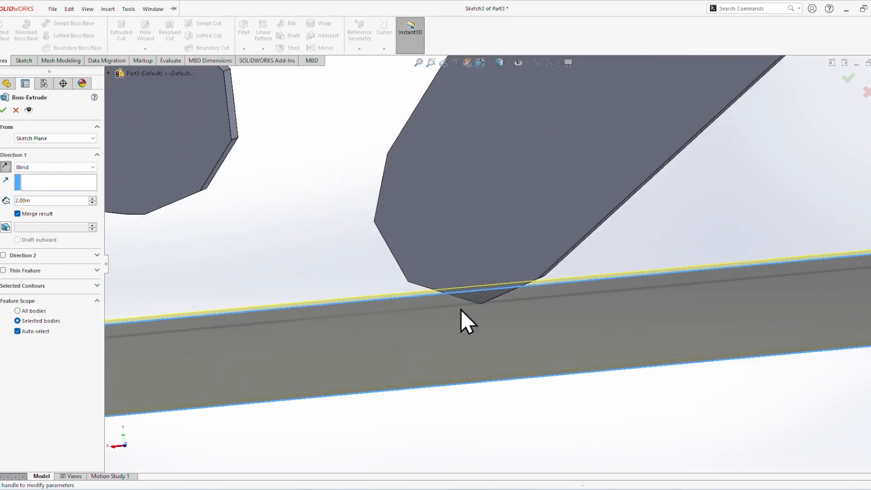
pyautogui.scroll(2, 479, 309)
pyautogui.scroll(5, 513, 300)
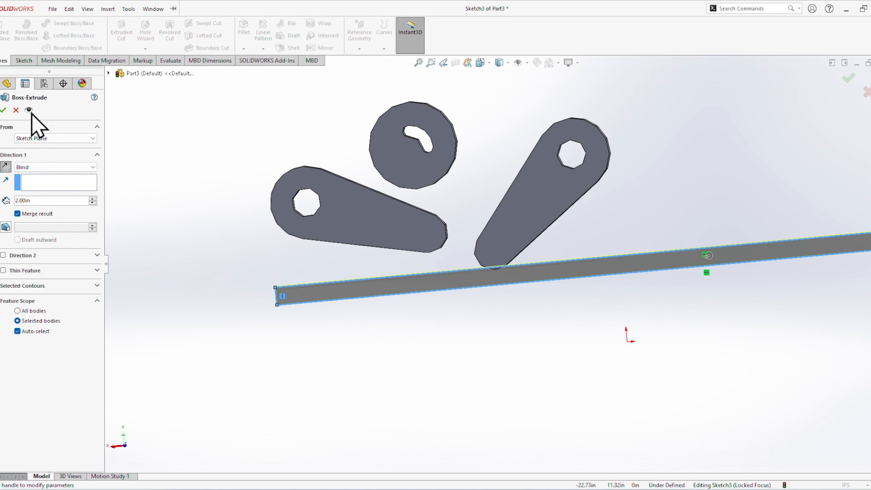
pyautogui.click(3, 111)
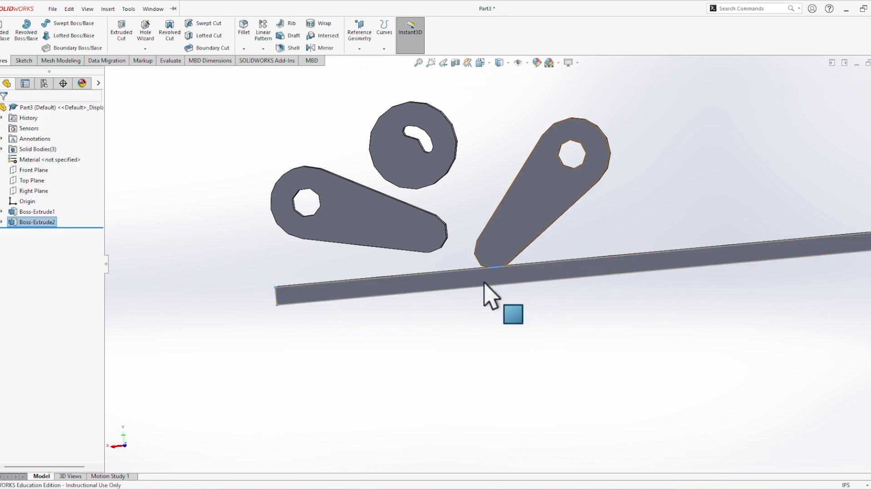
pyautogui.click(22, 60)
pyautogui.click(43, 35)
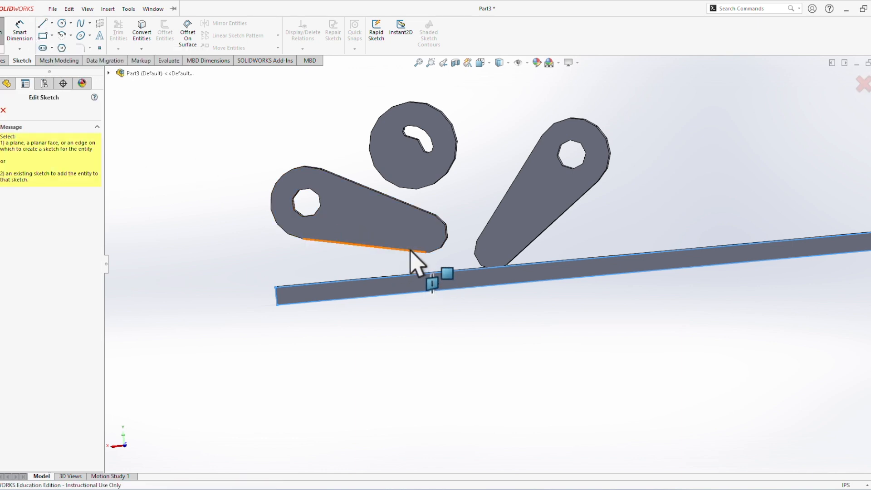
pyautogui.press('Escape')
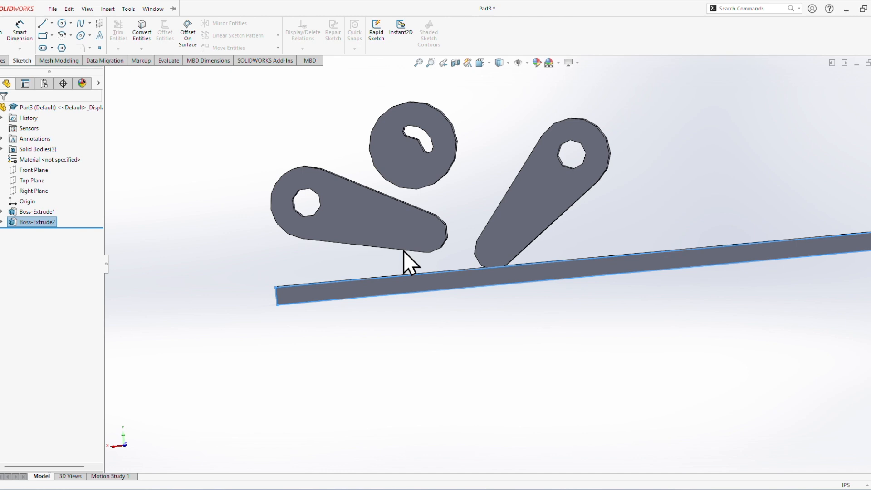
pyautogui.click(397, 237)
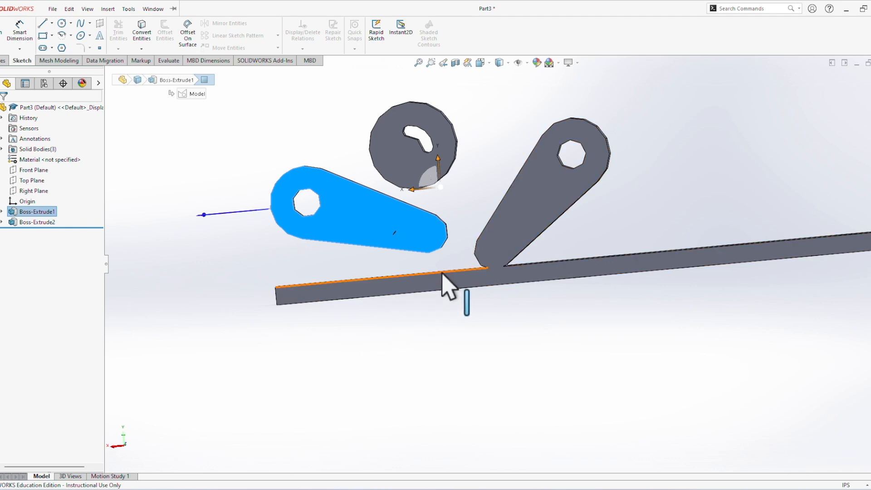
pyautogui.click(388, 319)
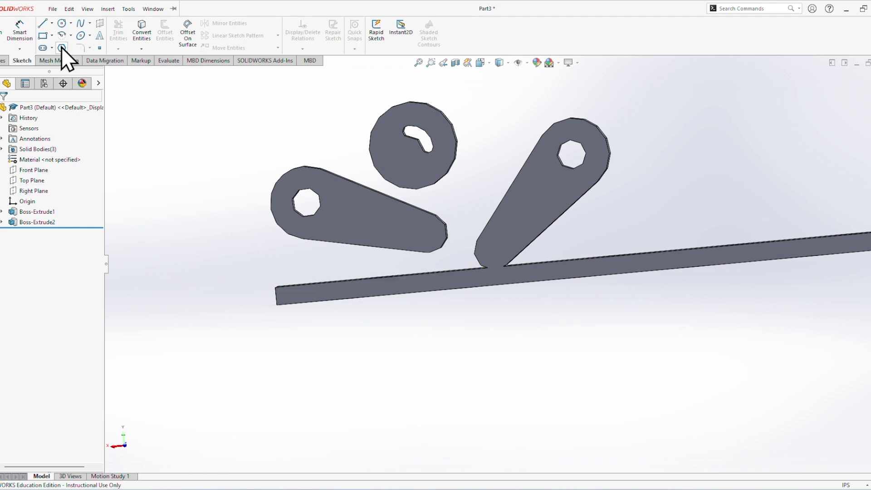
# On the left flipper's flat face, sketch two connector rectangles: about 0.49 x 1.32 in down to the base, about 0.4 x 0.92 in up to the ball
pyautogui.click(42, 36)
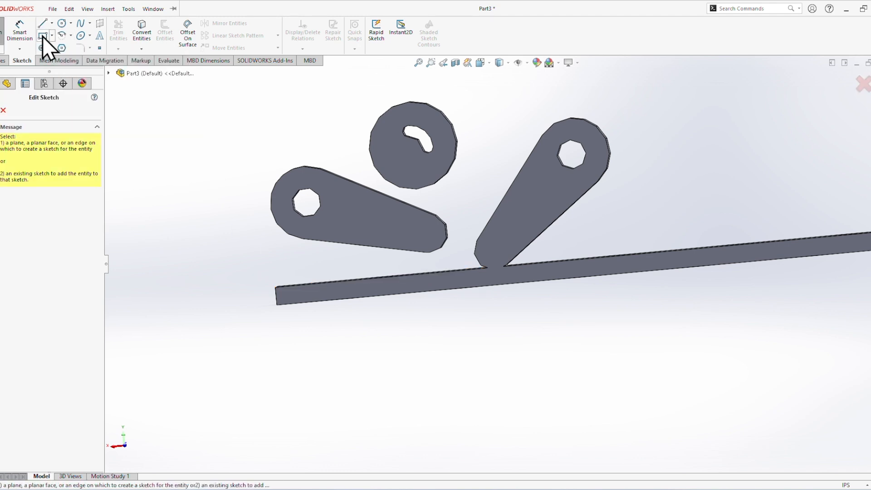
pyautogui.click(374, 222)
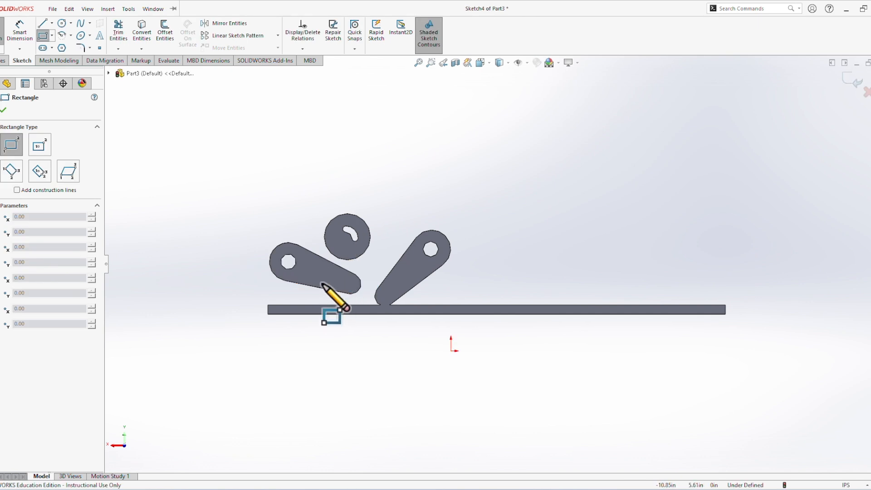
pyautogui.scroll(-3, 322, 285)
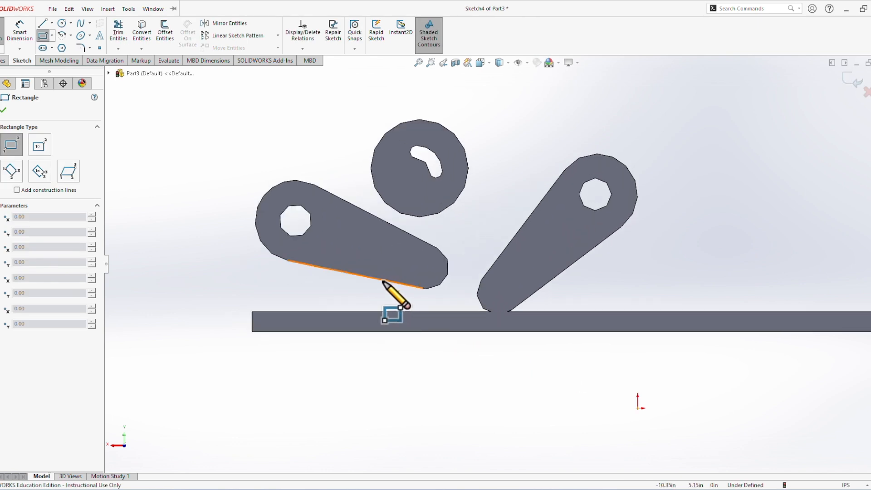
pyautogui.click(379, 279)
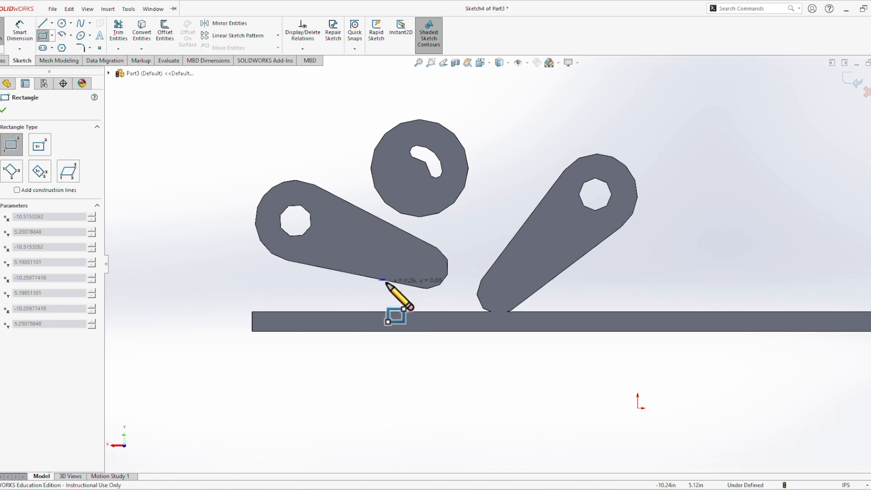
pyautogui.click(391, 312)
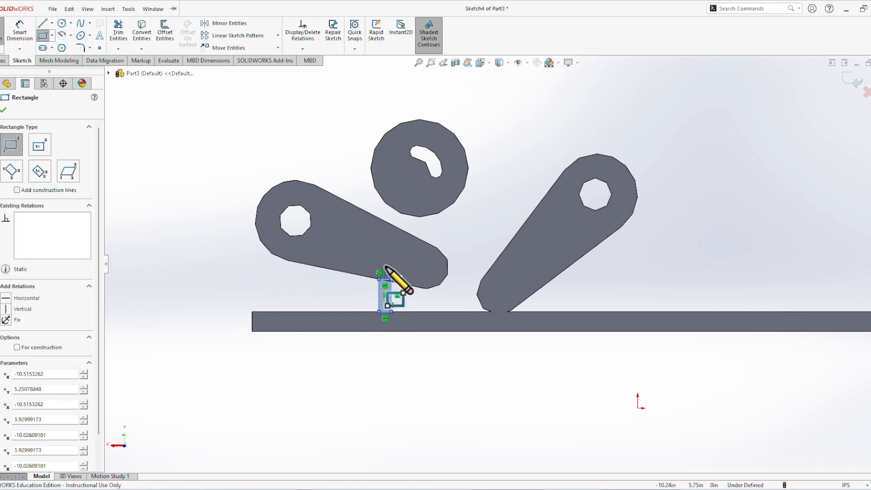
pyautogui.click(406, 215)
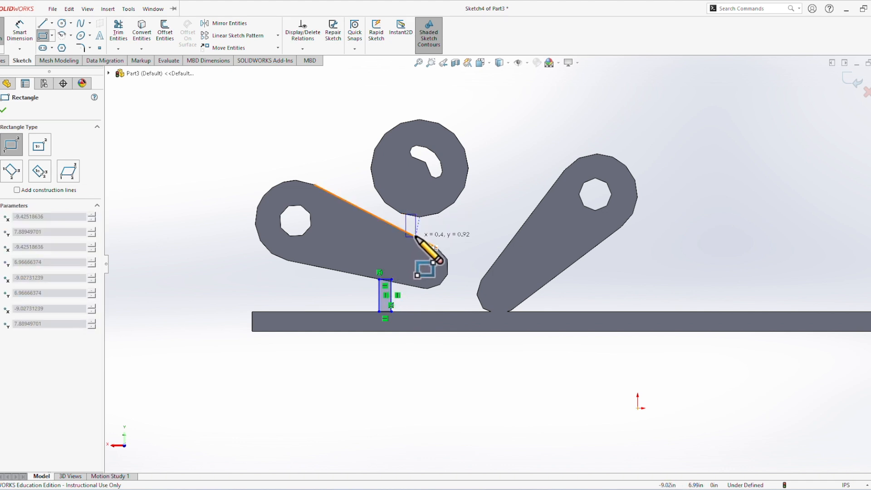
pyautogui.click(415, 236)
# Extrude both connector rectangles to a blind depth of 1 in with the direction reversed, merging the result with the flippers, ball and base
pyautogui.moveTo(296, 284); pyautogui.dragTo(340, 296, button='middle')
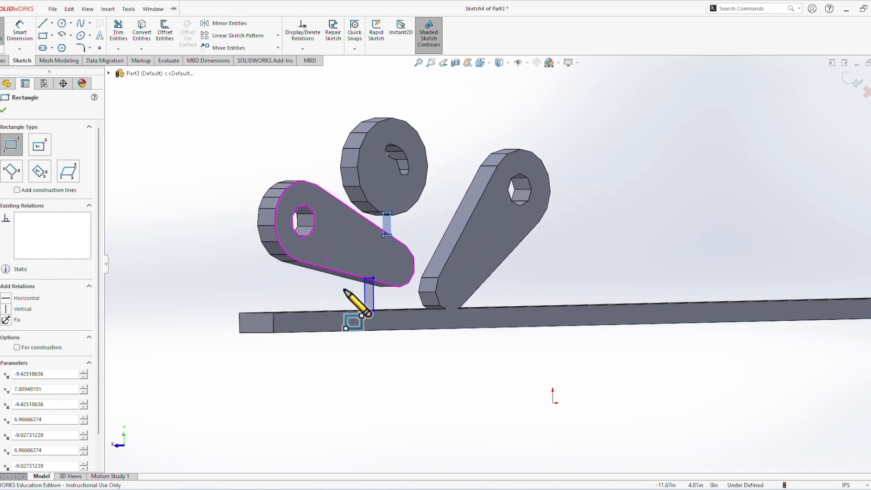
pyautogui.click(4, 60)
pyautogui.click(4, 32)
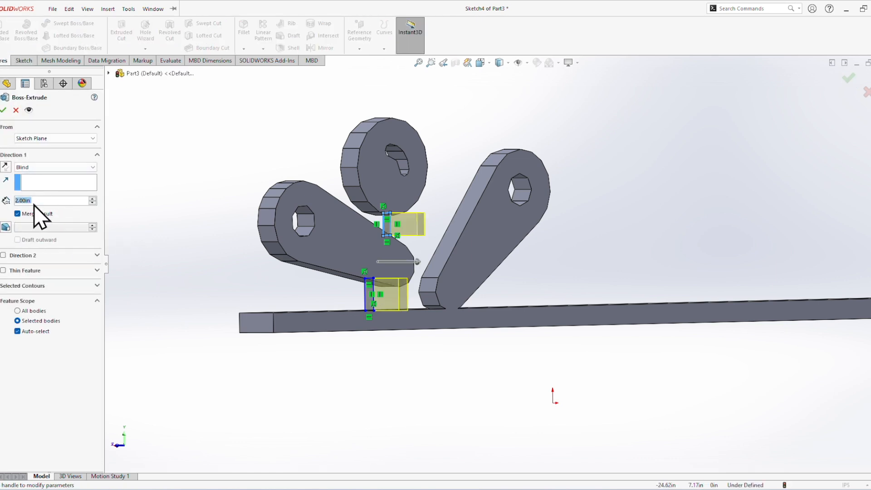
pyautogui.write('1')
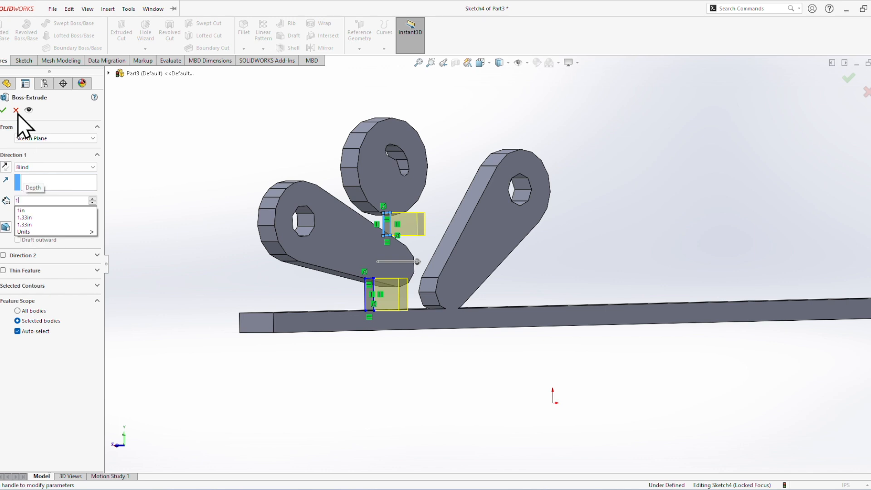
pyautogui.moveTo(220, 266); pyautogui.dragTo(263, 271, button='middle')
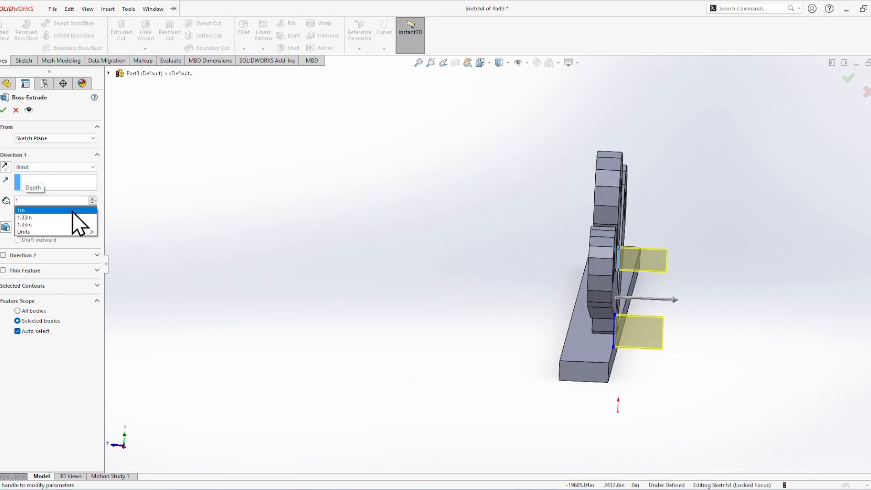
pyautogui.press('Return')
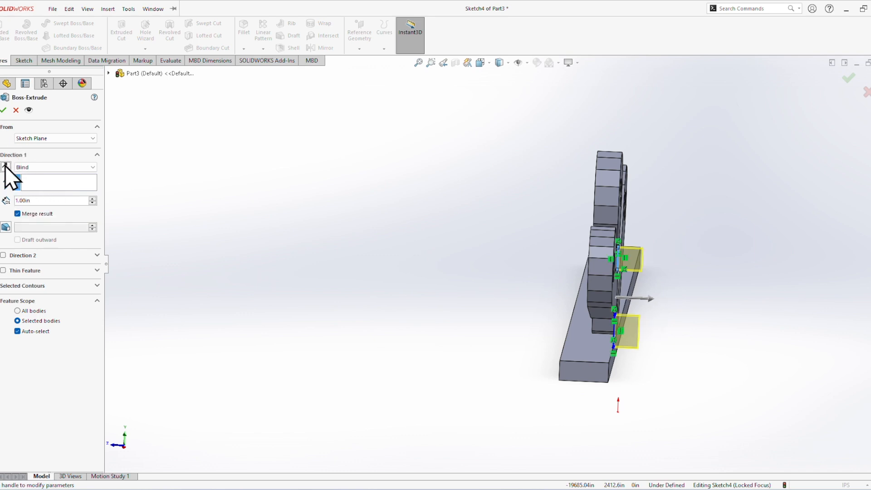
pyautogui.click(6, 167)
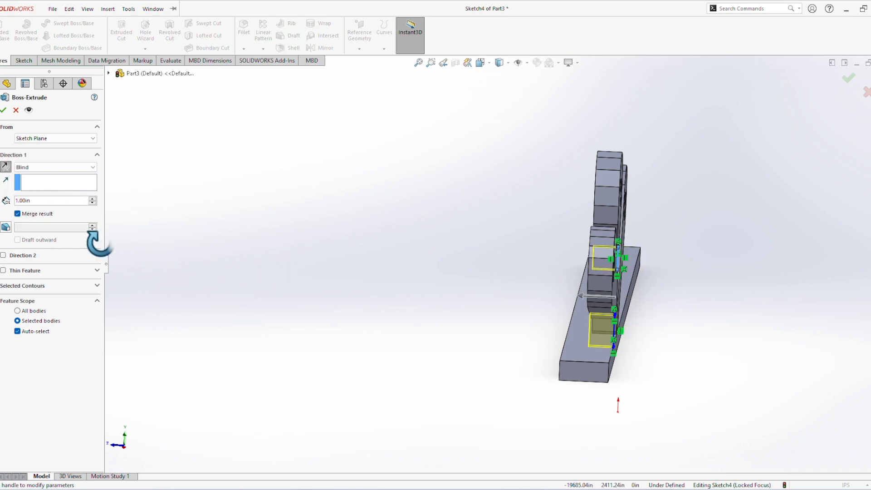
pyautogui.click(3, 110)
pyautogui.moveTo(631, 345); pyautogui.dragTo(560, 369, button='middle')
pyautogui.click(561, 371)
pyautogui.scroll(3, 481, 358)
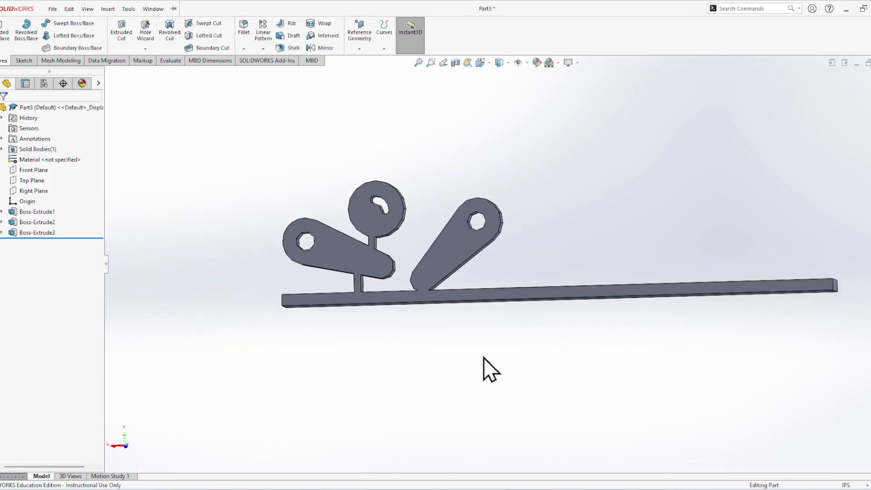
# Start a sketch text on the right flipper's flat face and enter the nameplate owner's title and surname
pyautogui.scroll(-1, 608, 342)
pyautogui.scroll(1, 621, 336)
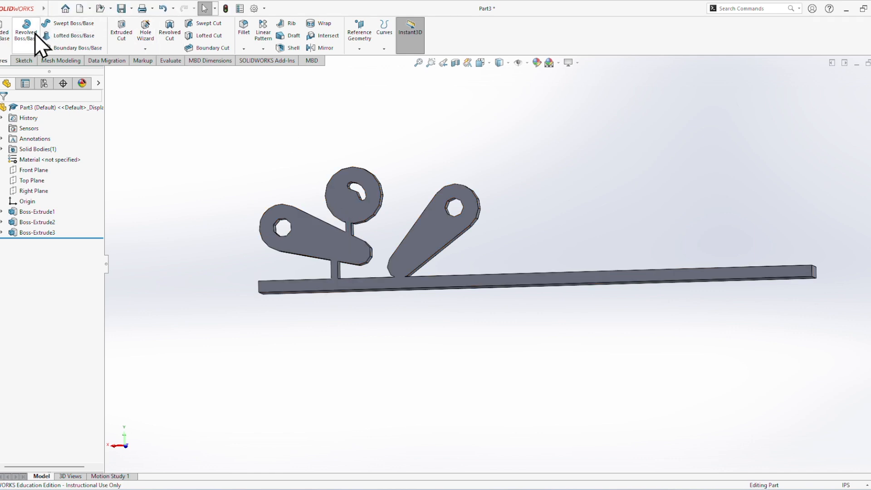
pyautogui.click(24, 61)
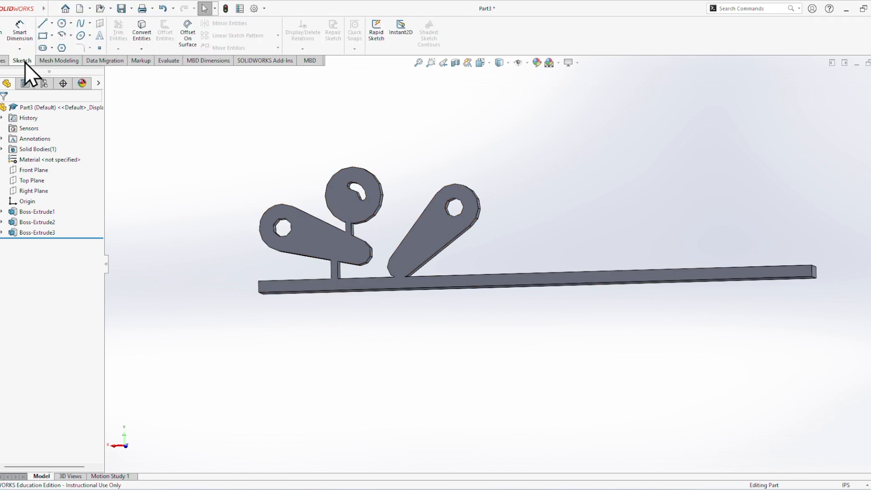
pyautogui.click(100, 36)
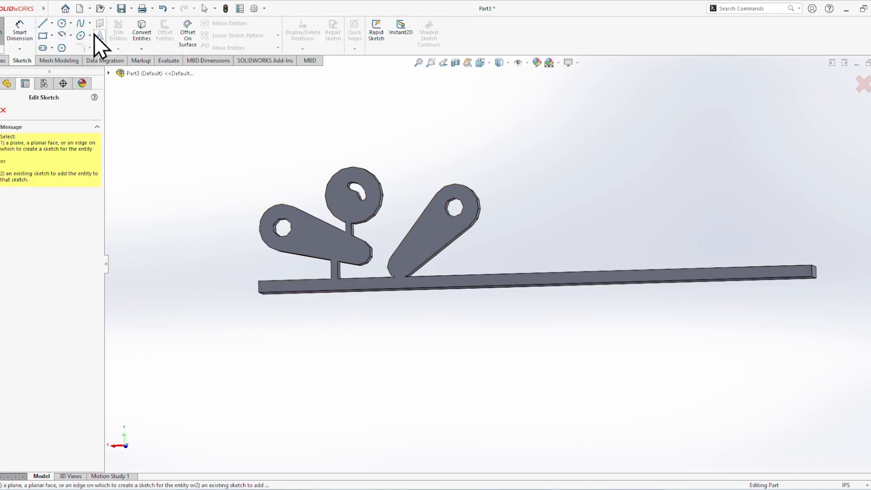
pyautogui.click(424, 251)
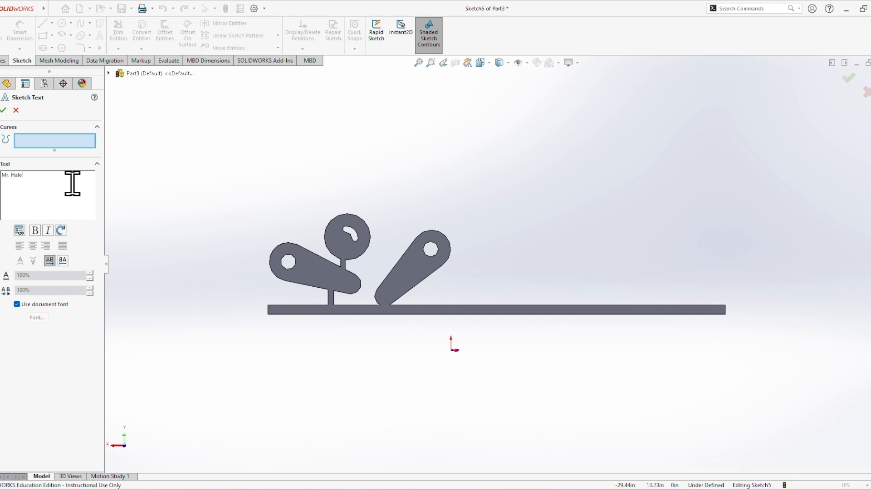
pyautogui.click(3, 111)
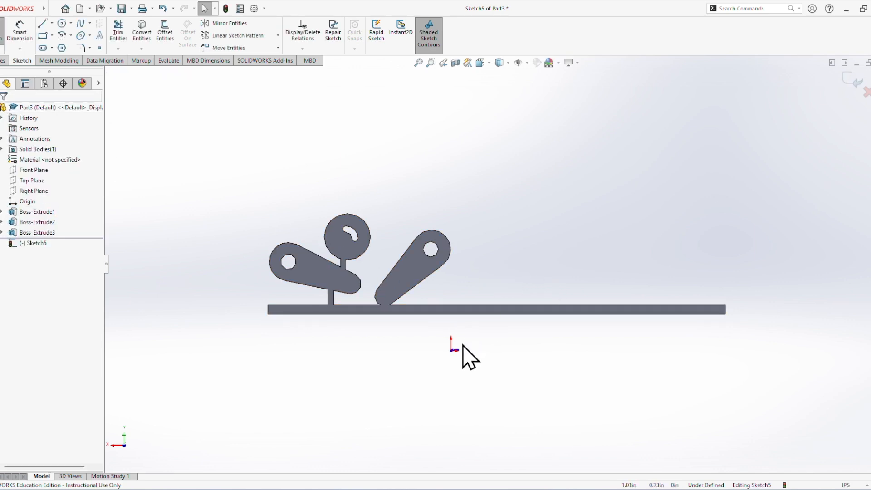
pyautogui.scroll(-8, 461, 358)
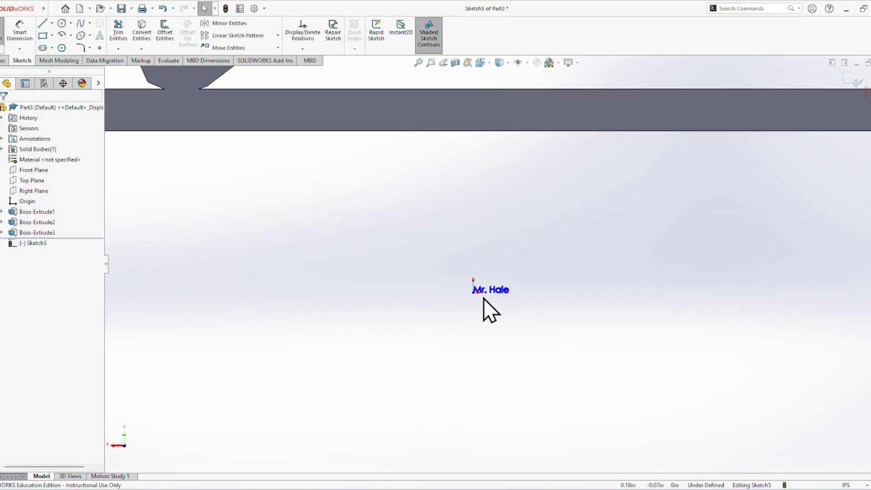
pyautogui.scroll(8, 483, 300)
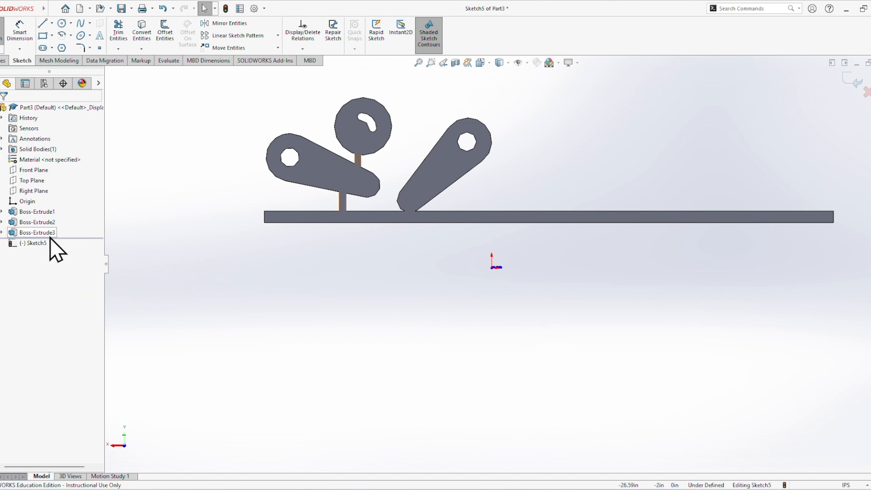
# Edit the sketch text to stop using the document font and choose Kozuka Gothic Pr6N in style M
pyautogui.scroll(-8, 472, 262)
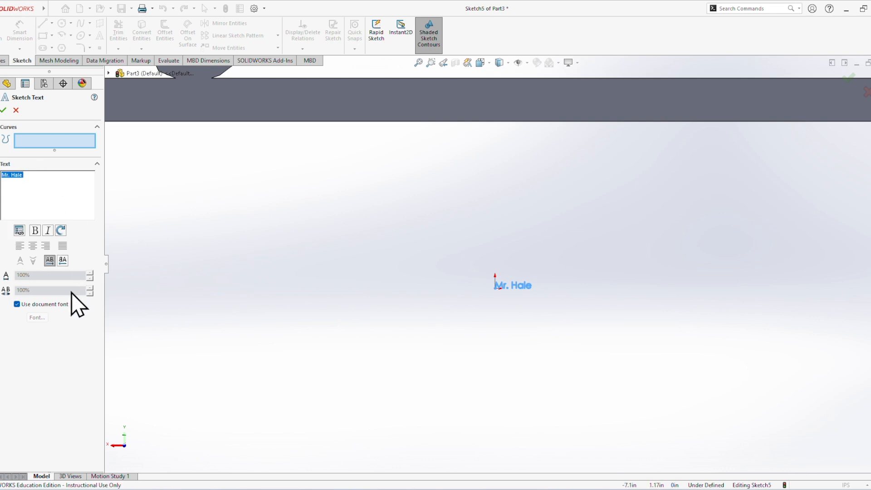
pyautogui.click(17, 303)
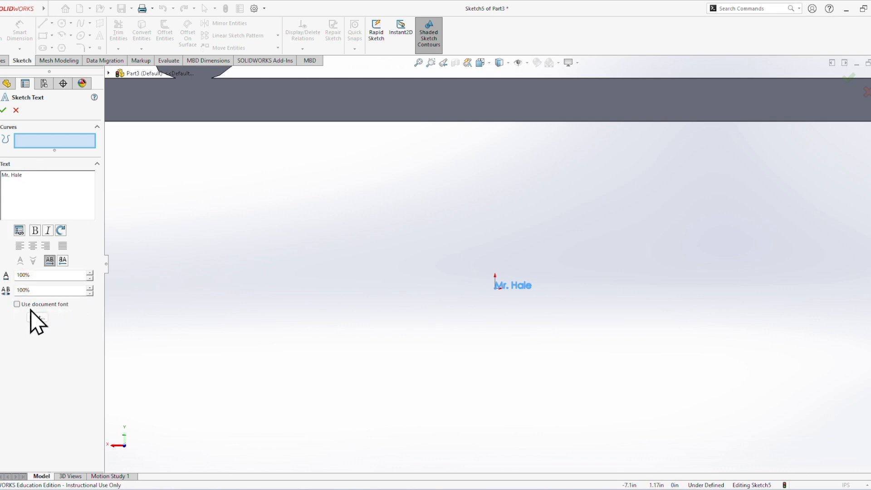
pyautogui.click(37, 317)
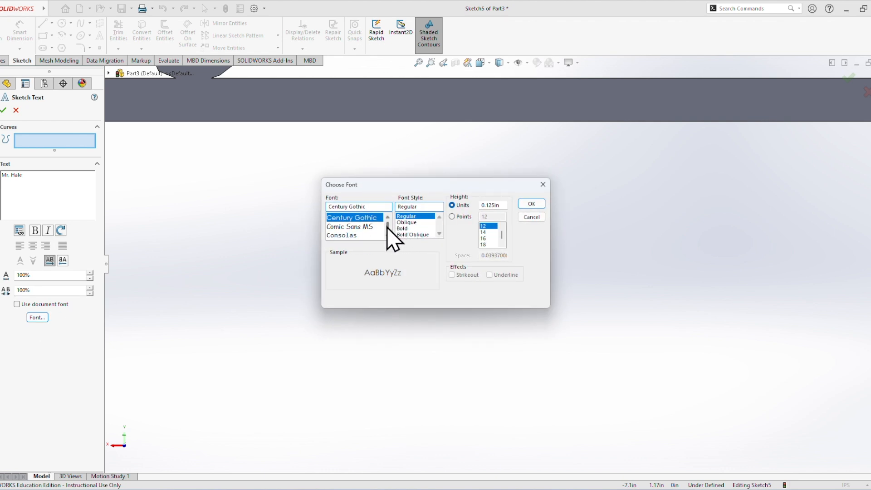
pyautogui.moveTo(387, 225); pyautogui.dragTo(386, 228)
pyautogui.scroll(3, 361, 231)
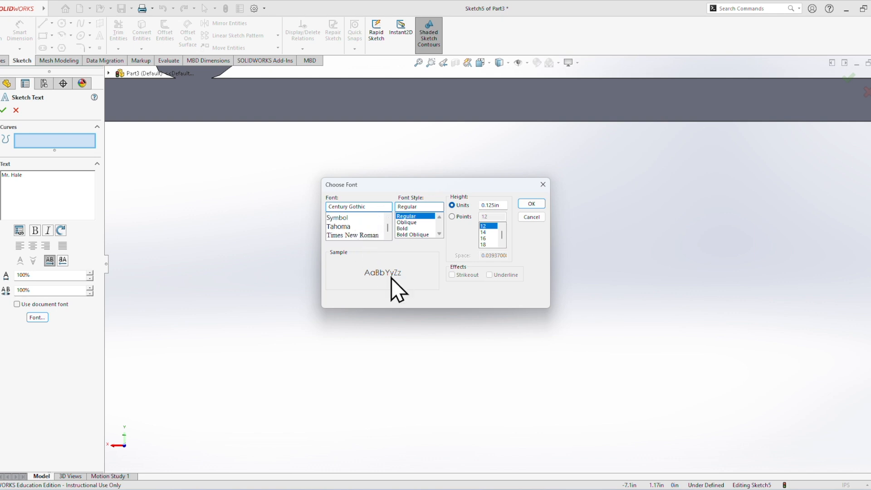
pyautogui.scroll(3, 363, 238)
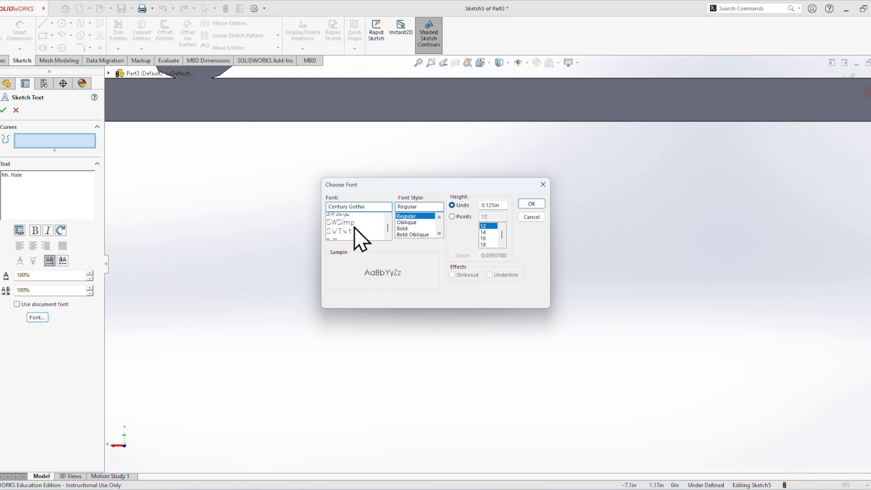
pyautogui.scroll(5, 361, 238)
pyautogui.scroll(3, 361, 240)
pyautogui.scroll(8, 362, 240)
pyautogui.scroll(8, 362, 239)
pyautogui.scroll(5, 362, 239)
pyautogui.scroll(5, 354, 226)
pyautogui.scroll(8, 362, 239)
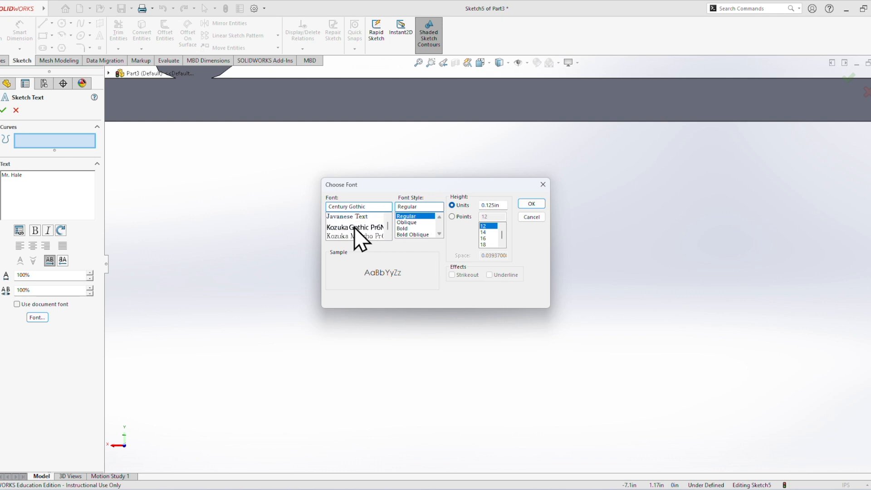
pyautogui.click(356, 228)
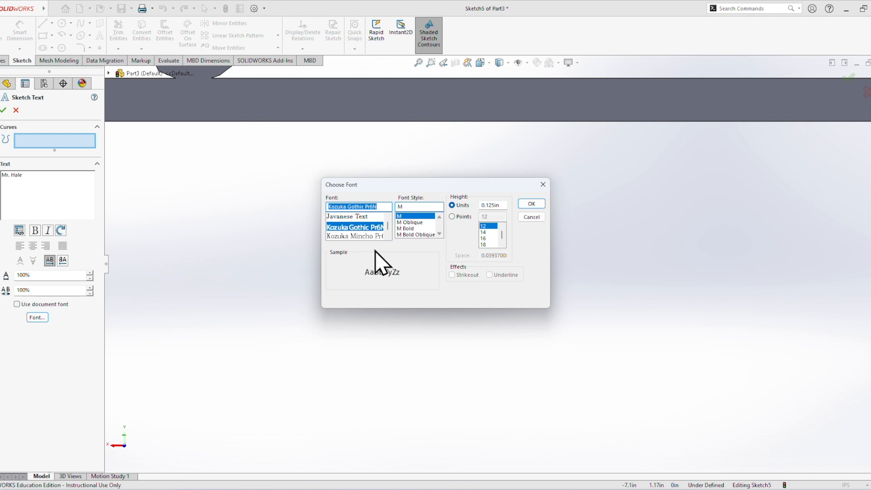
# Set the lettering's font height to 3 in and accept the sketch text
pyautogui.click(499, 204)
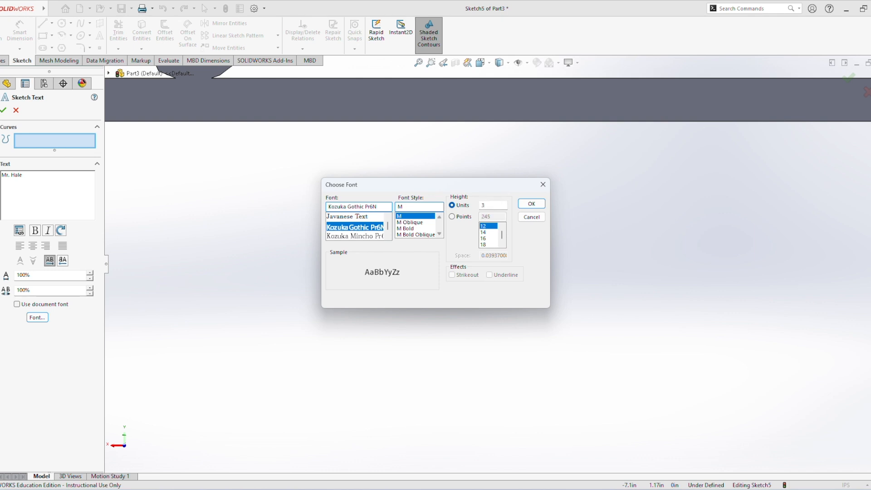
pyautogui.press('Return')
pyautogui.scroll(-3, 508, 223)
pyautogui.scroll(4, 517, 239)
pyautogui.scroll(5, 520, 240)
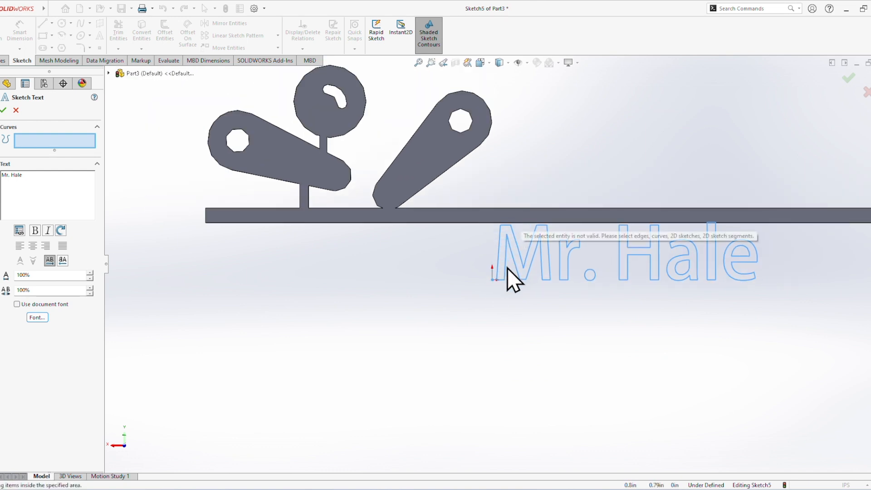
pyautogui.click(3, 111)
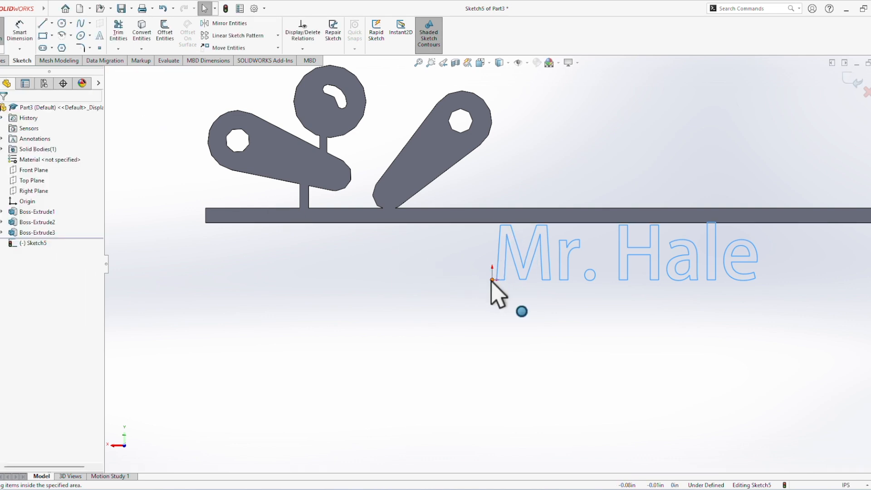
# Move the lettering by its anchor point onto the base's upper edge, just beyond the right flipper
pyautogui.moveTo(492, 280); pyautogui.dragTo(501, 208)
pyautogui.scroll(-2, 751, 265)
pyautogui.scroll(2, 762, 261)
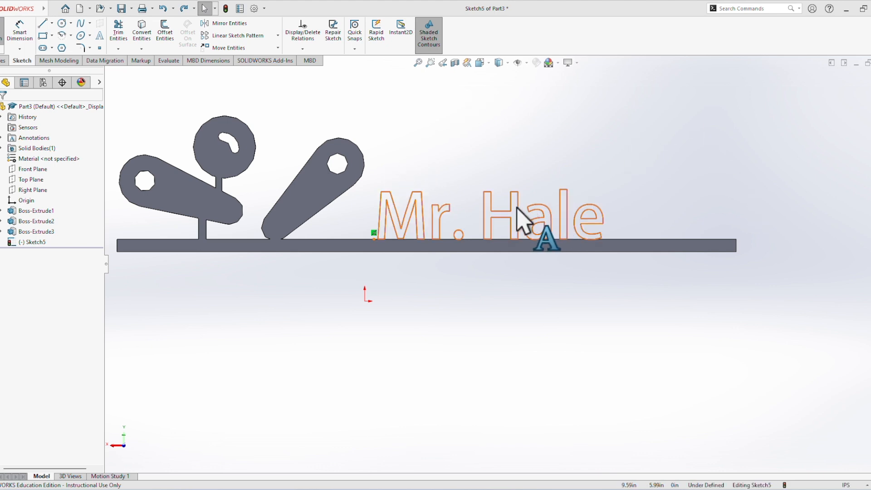
# Increase the lettering's font height so the name spans the base from beside the right flipper to just past its far end
pyautogui.doubleClick(423, 219)
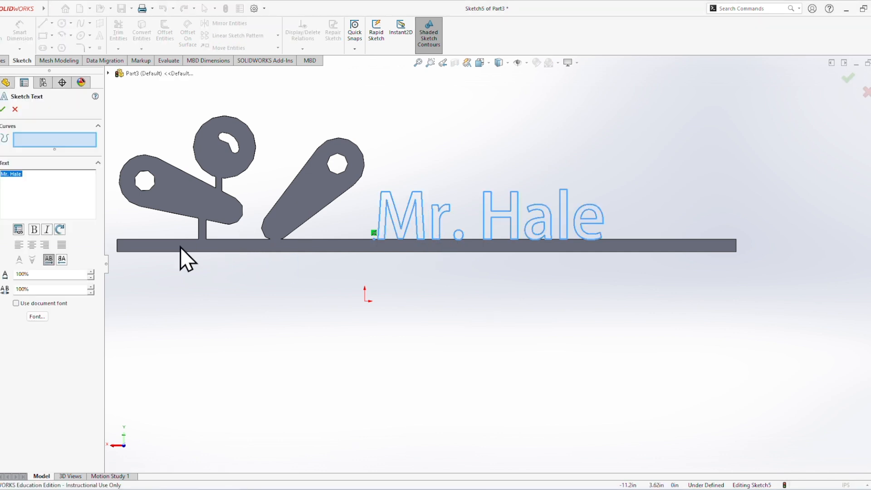
pyautogui.click(37, 316)
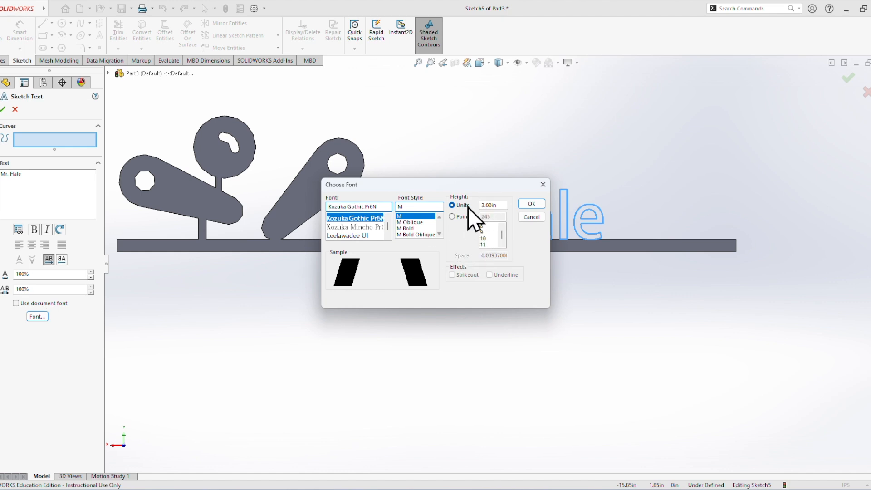
pyautogui.moveTo(475, 186)
pyautogui.mouseDown()
pyautogui.moveTo(517, 293)
pyautogui.moveTo(510, 271)
pyautogui.moveTo(494, 283)
pyautogui.mouseUp()
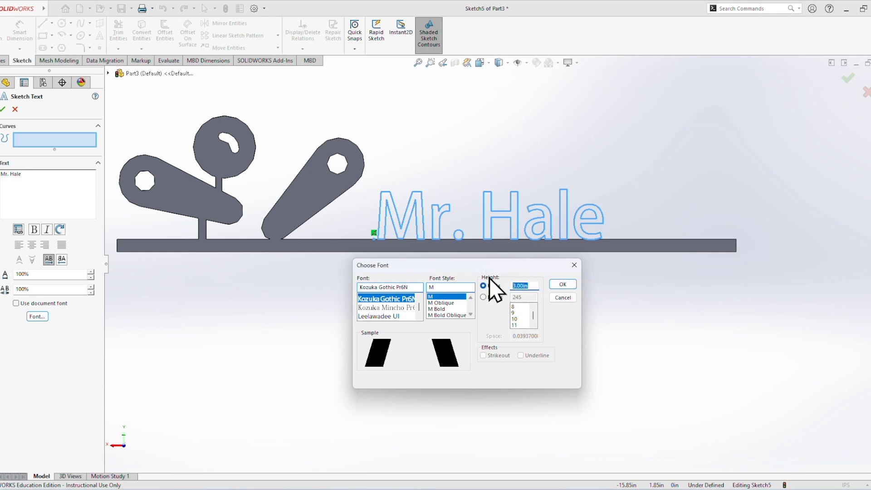
pyautogui.click(565, 285)
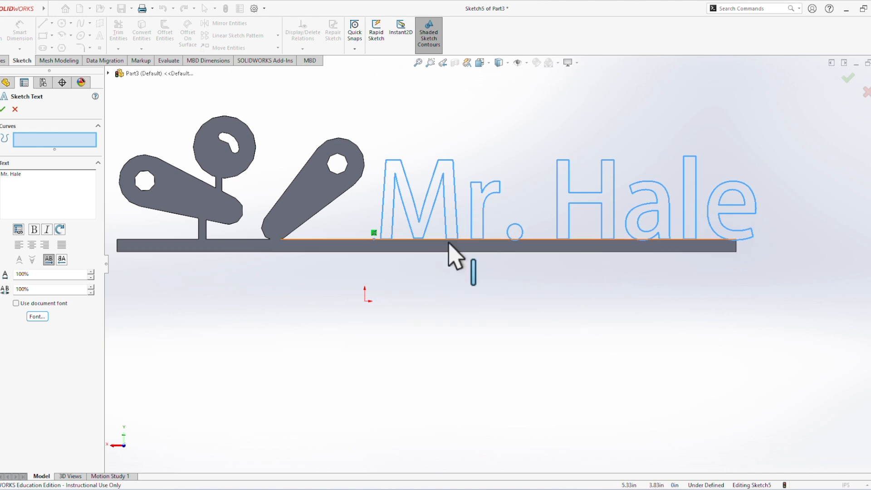
# Accept the sketch text and move its anchor point along the base's upper edge so the M sits right beside the right flipper
pyautogui.scroll(4, 426, 279)
pyautogui.scroll(-3, 433, 259)
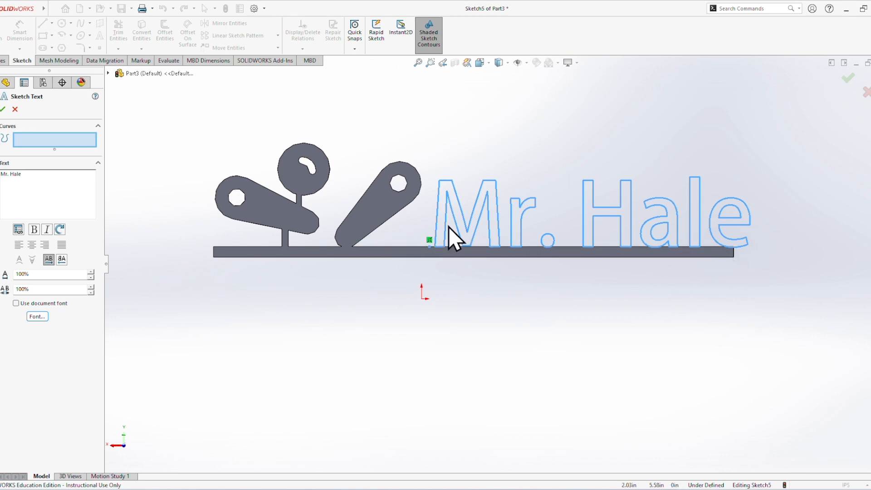
pyautogui.scroll(-3, 428, 253)
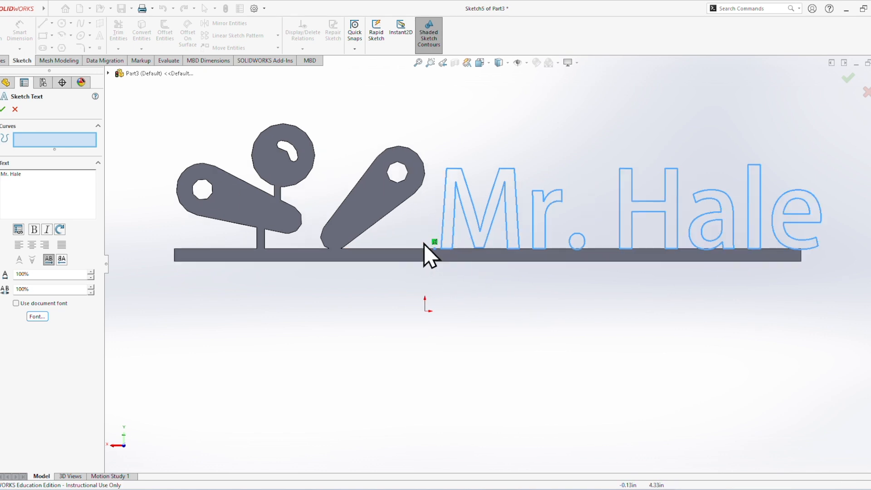
pyautogui.scroll(-3, 453, 266)
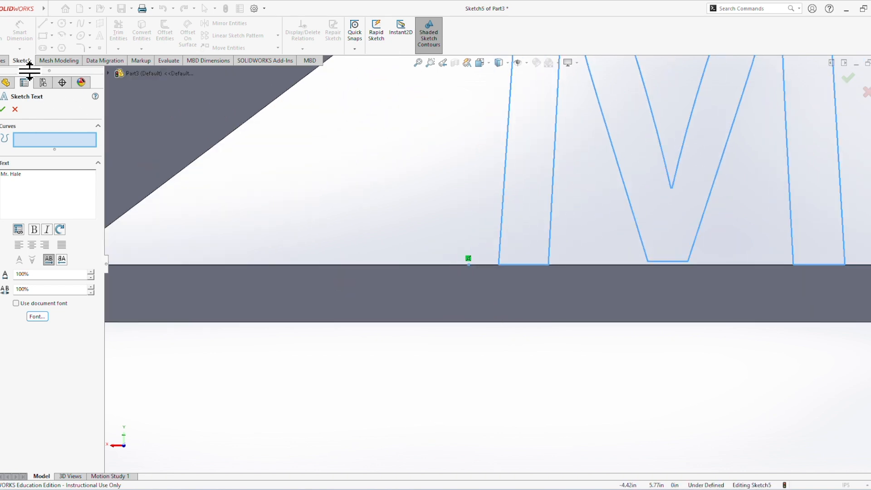
pyautogui.click(3, 109)
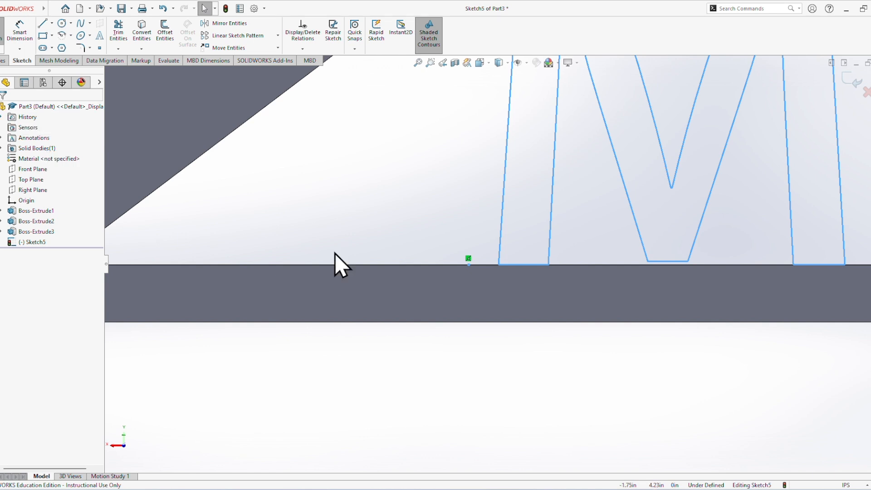
pyautogui.moveTo(468, 259); pyautogui.dragTo(401, 261)
pyautogui.scroll(5, 402, 261)
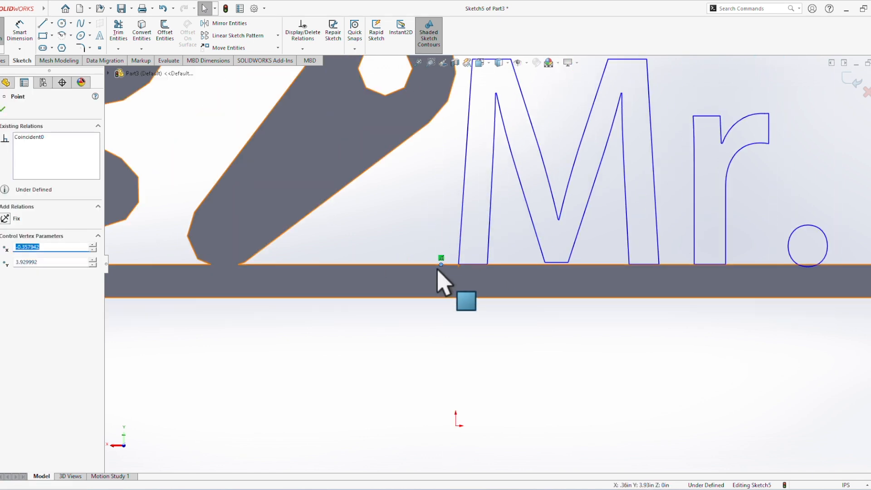
pyautogui.scroll(6, 821, 301)
pyautogui.scroll(-3, 864, 286)
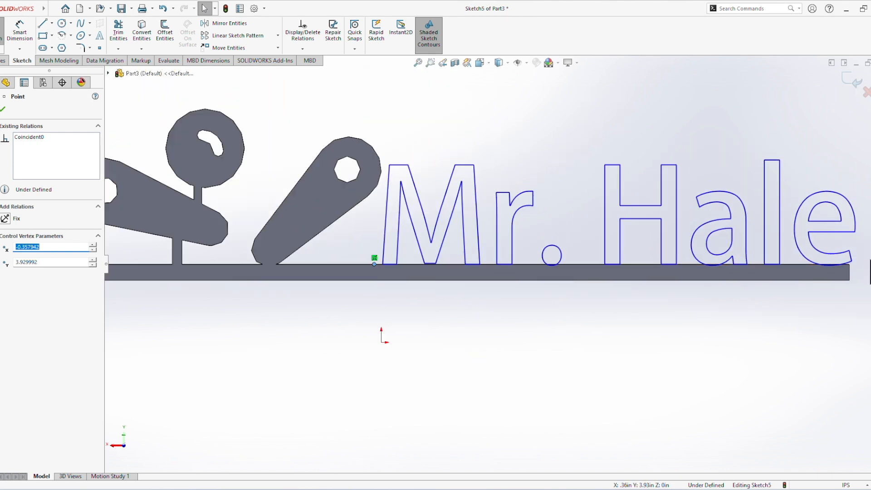
pyautogui.scroll(4, 431, 272)
pyautogui.scroll(-3, 432, 249)
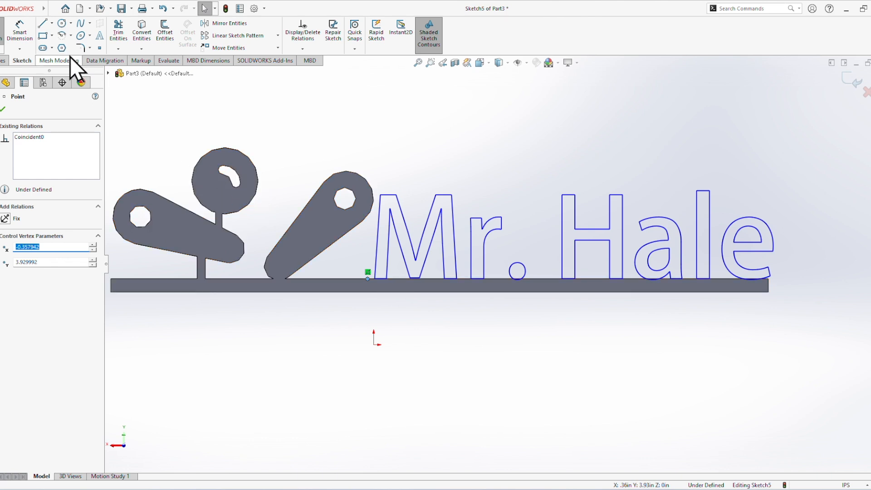
# Extrude the lettering sketch 1 in blind in the reversed direction, over the base, with the result merged
pyautogui.click(43, 37)
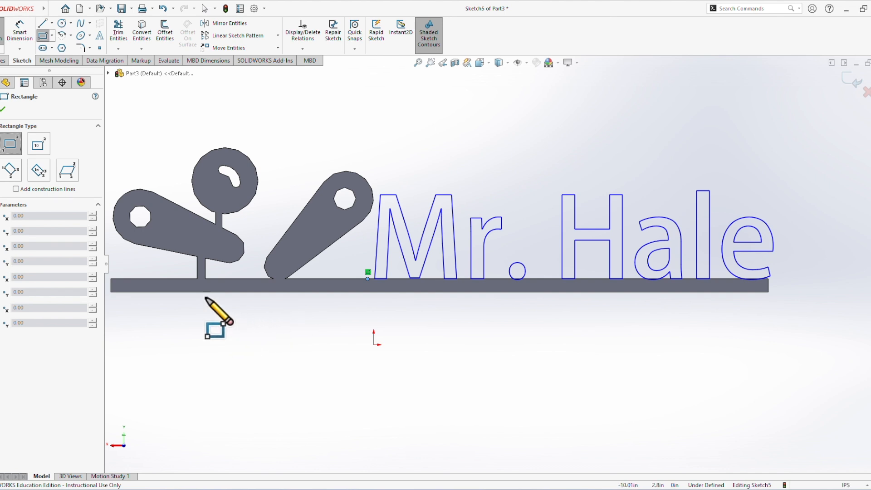
pyautogui.moveTo(213, 322)
pyautogui.mouseDown(button='middle')
pyautogui.moveTo(272, 317)
pyautogui.moveTo(313, 332)
pyautogui.moveTo(269, 336)
pyautogui.mouseUp(button='middle')
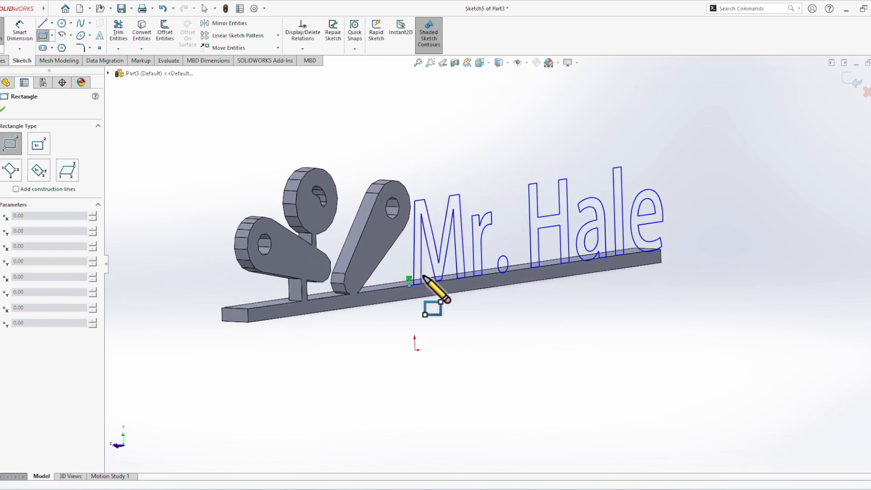
pyautogui.click(3, 60)
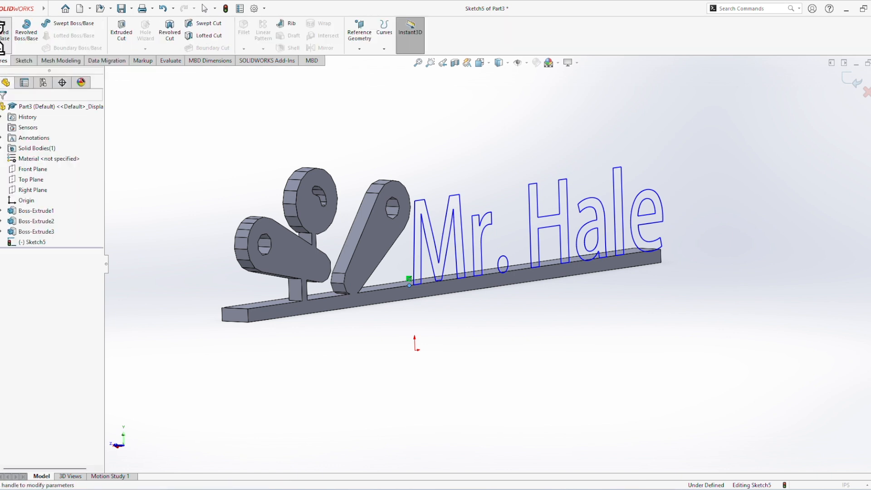
pyautogui.click(3, 34)
pyautogui.moveTo(309, 336); pyautogui.dragTo(347, 382, button='middle')
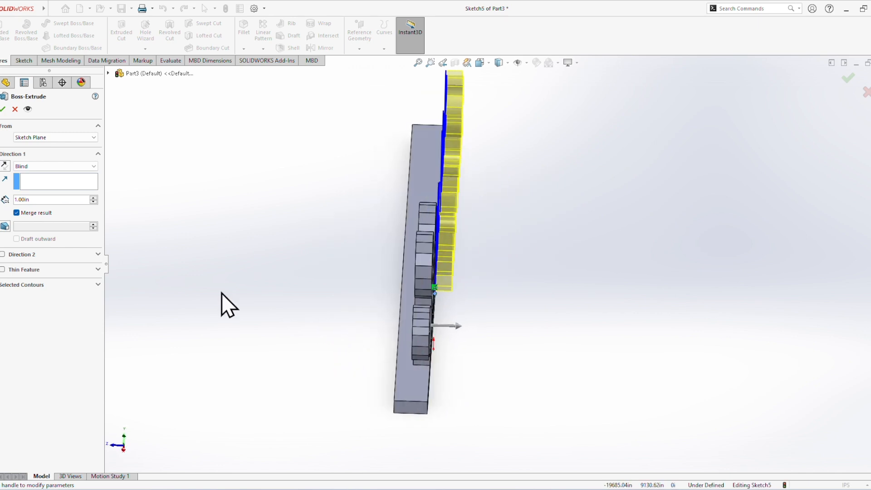
pyautogui.click(4, 166)
pyautogui.moveTo(483, 273); pyautogui.dragTo(412, 277, button='middle')
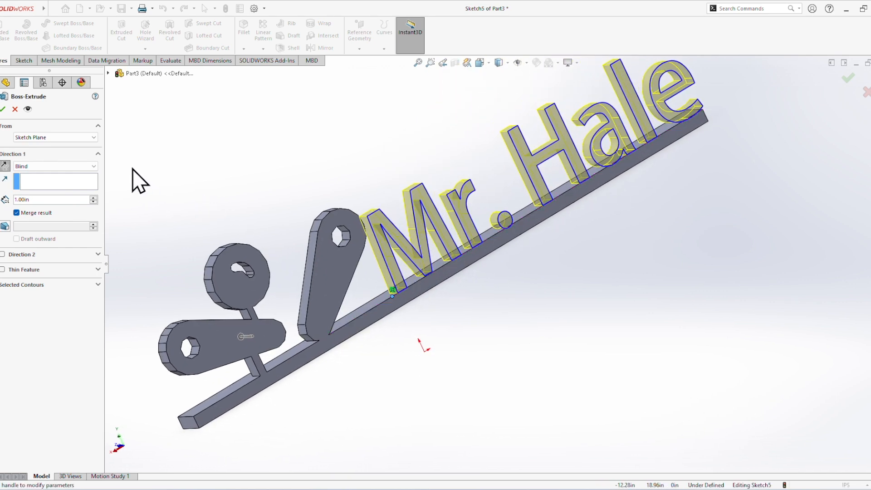
pyautogui.click(3, 109)
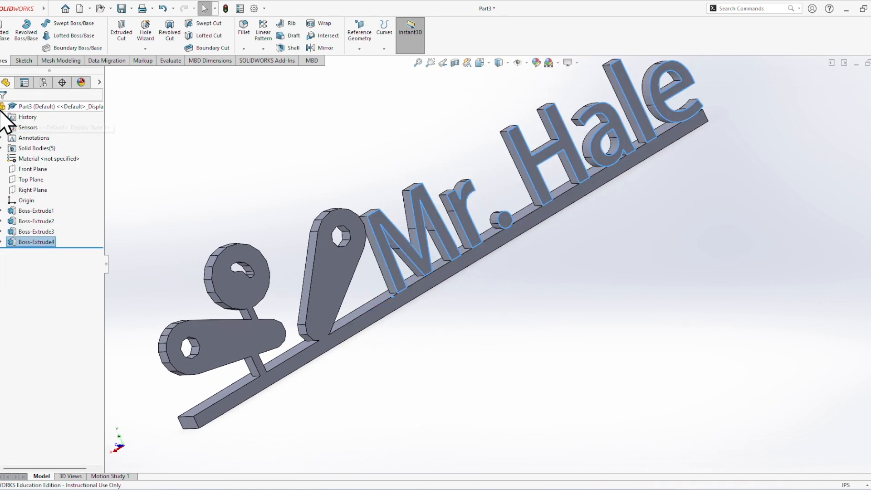
pyautogui.moveTo(343, 263); pyautogui.dragTo(510, 305, button='middle')
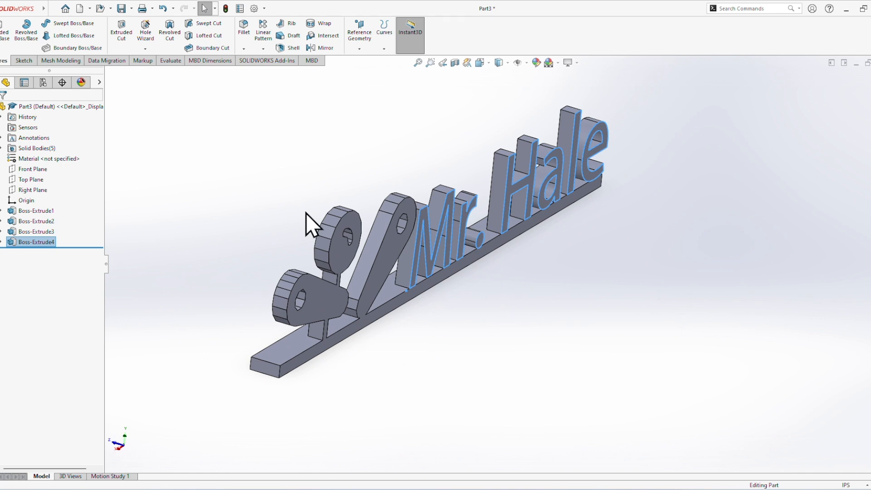
# Save the nameplate part under a new file type, STL (*.stl), in the Downloads folder
pyautogui.click(132, 10)
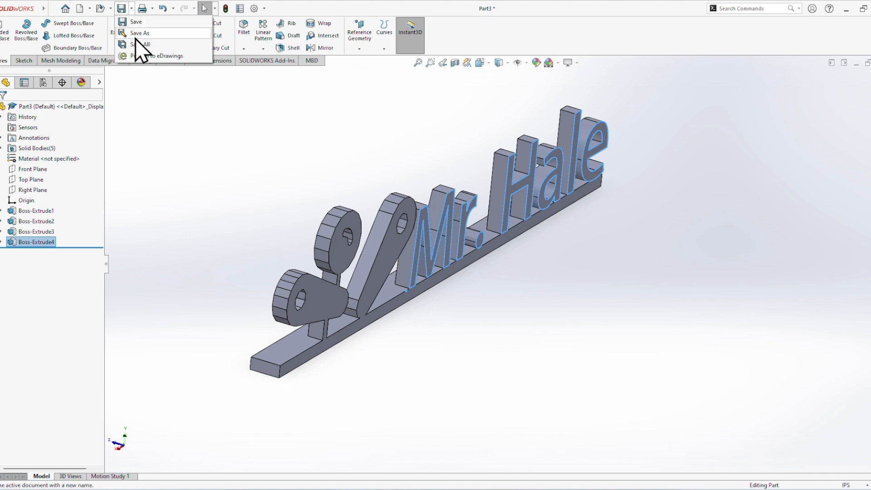
pyautogui.click(172, 35)
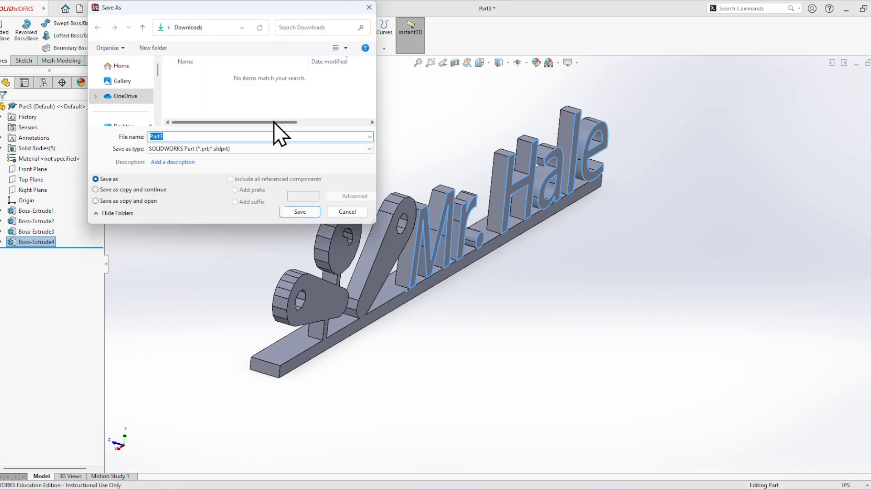
pyautogui.click(341, 149)
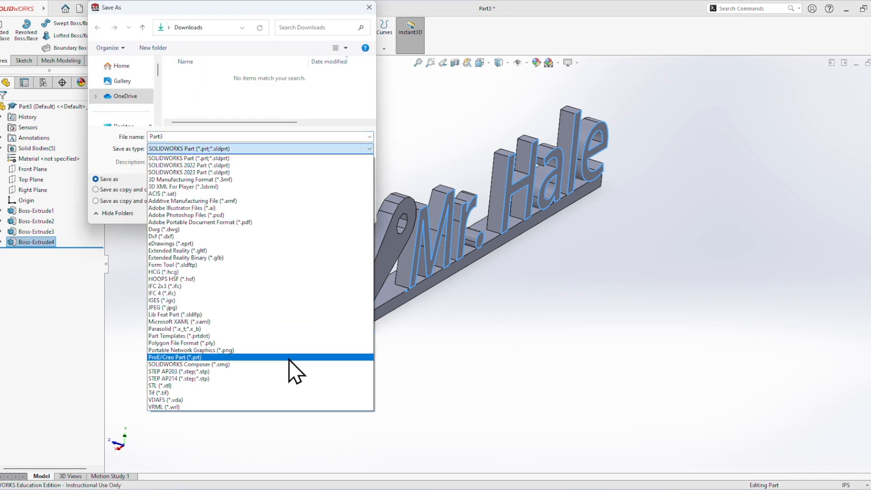
pyautogui.click(287, 385)
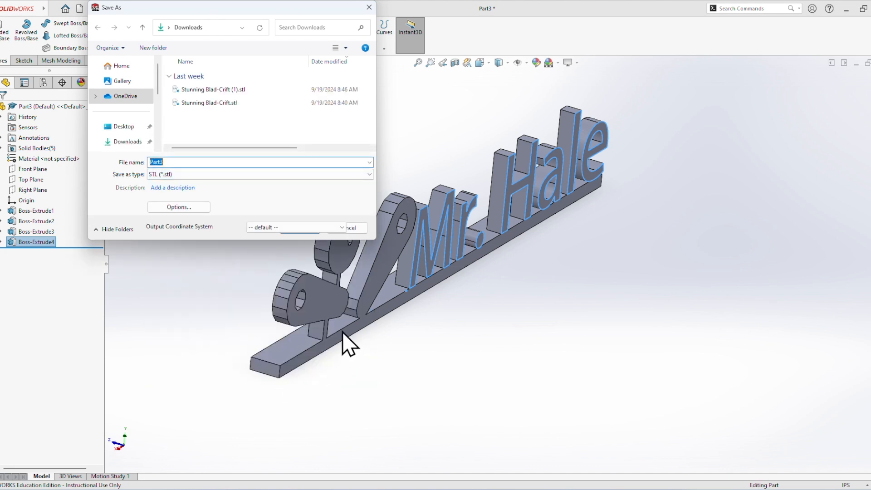